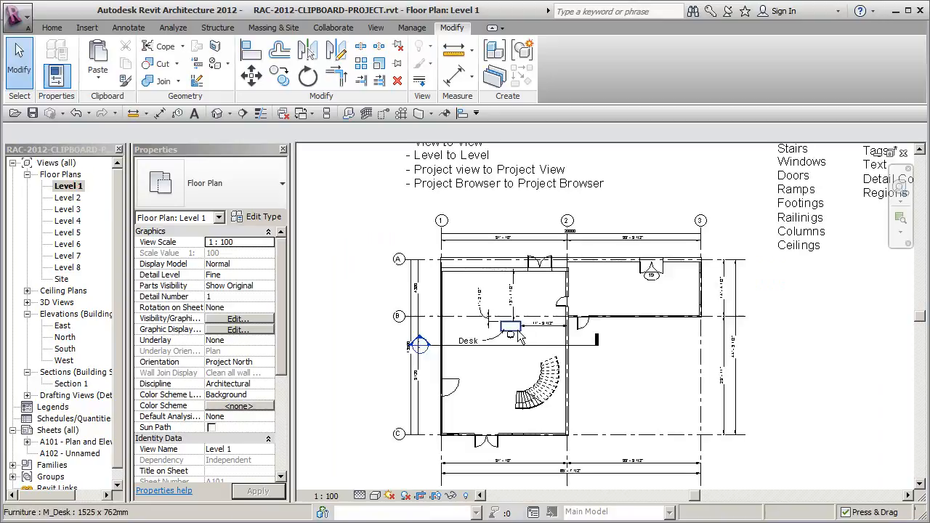
# Copy the Generic 300mm floor on Level 1 from its corner near grids A and 1 to a point diagonally outside that corner
pyautogui.scroll(2, 476, 349)
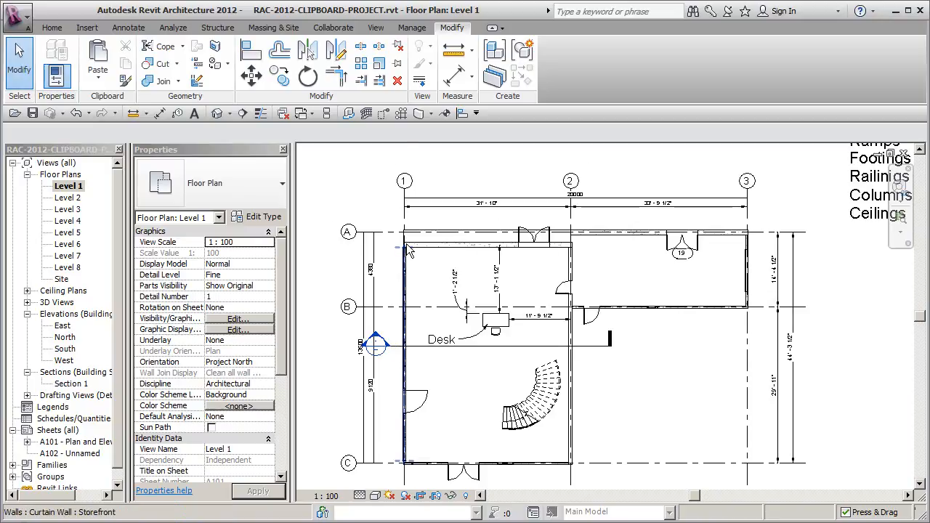
pyautogui.scroll(3, 409, 251)
pyautogui.scroll(2, 424, 282)
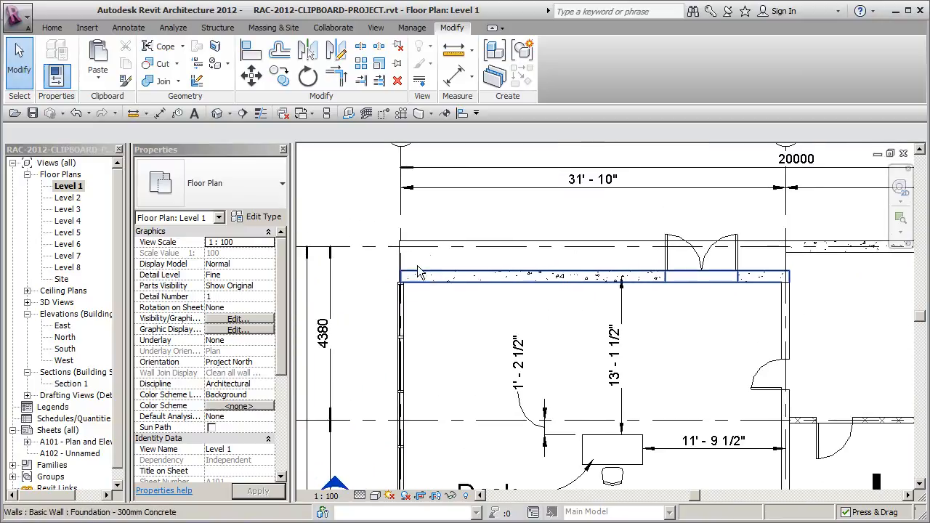
pyautogui.click(426, 247)
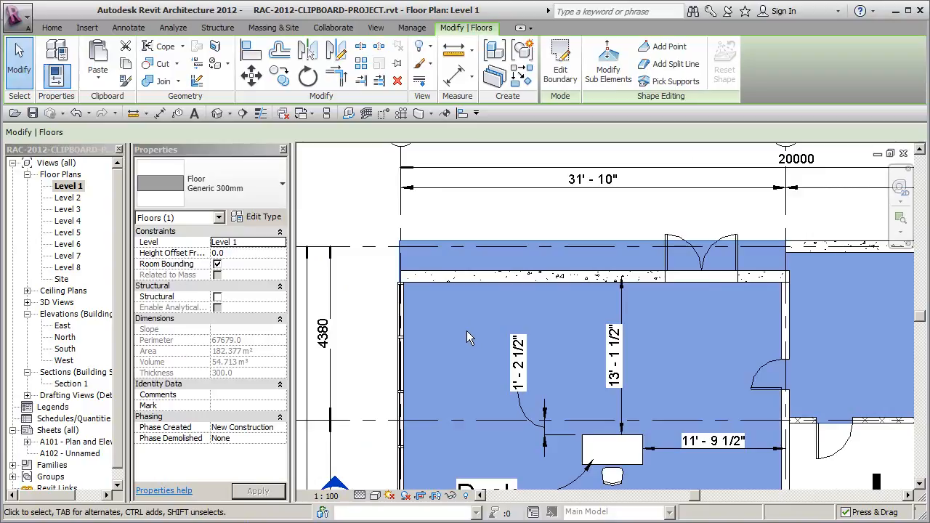
pyautogui.click(466, 331)
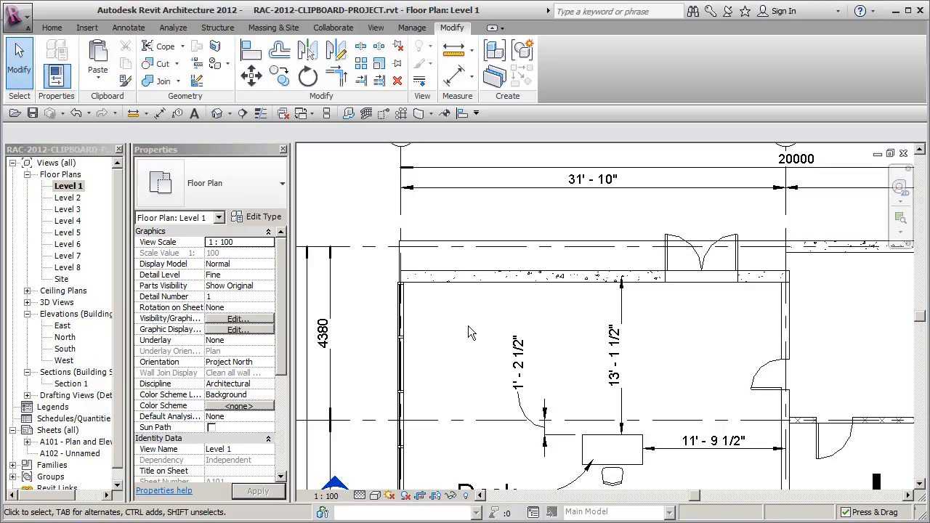
pyautogui.click(438, 247)
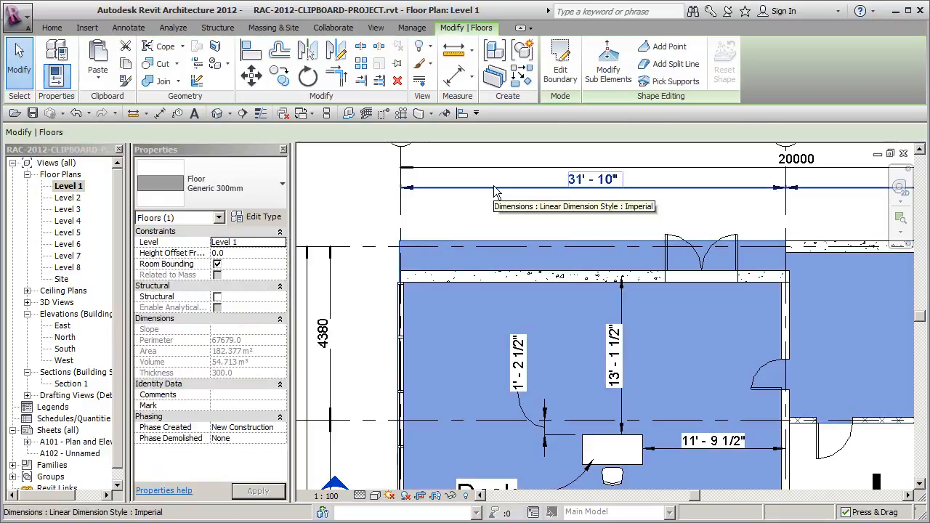
pyautogui.click(280, 76)
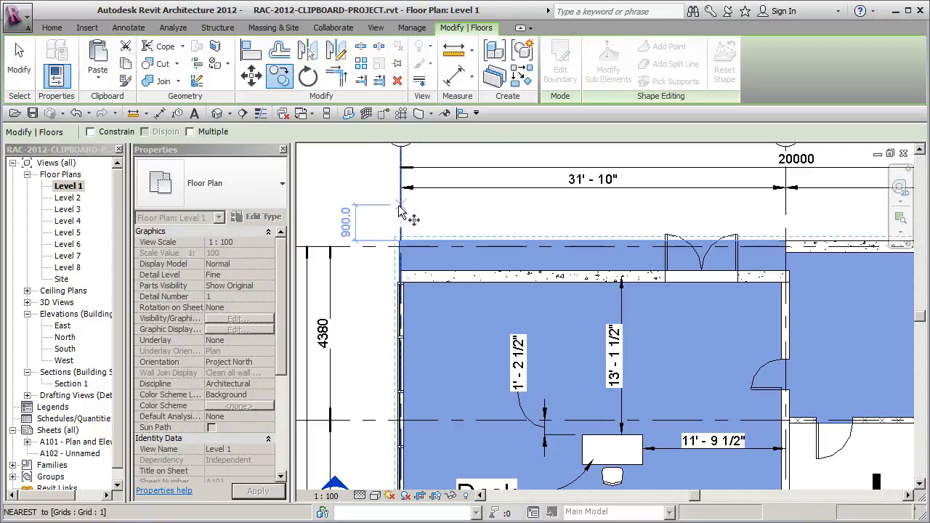
pyautogui.scroll(5, 400, 212)
pyautogui.scroll(1, 400, 212)
pyautogui.click(401, 313)
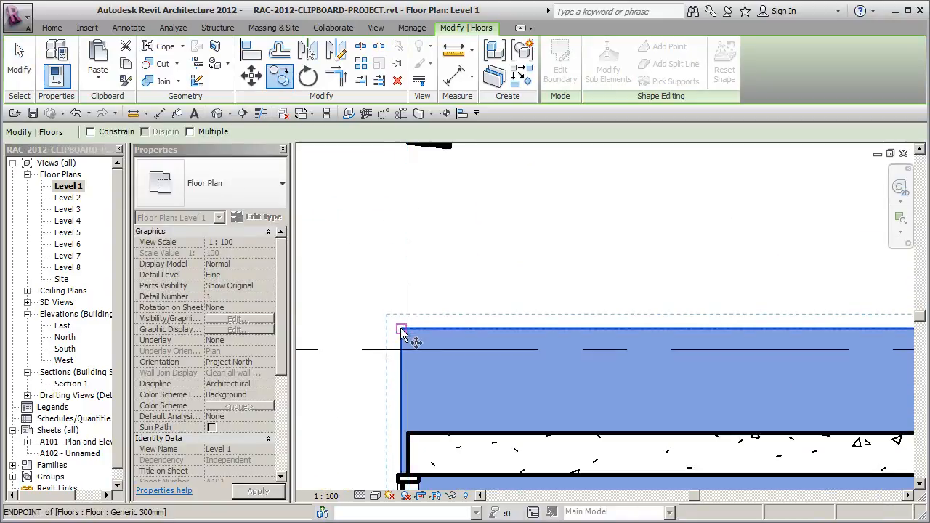
pyautogui.click(401, 328)
pyautogui.click(519, 260)
pyautogui.scroll(-5, 519, 259)
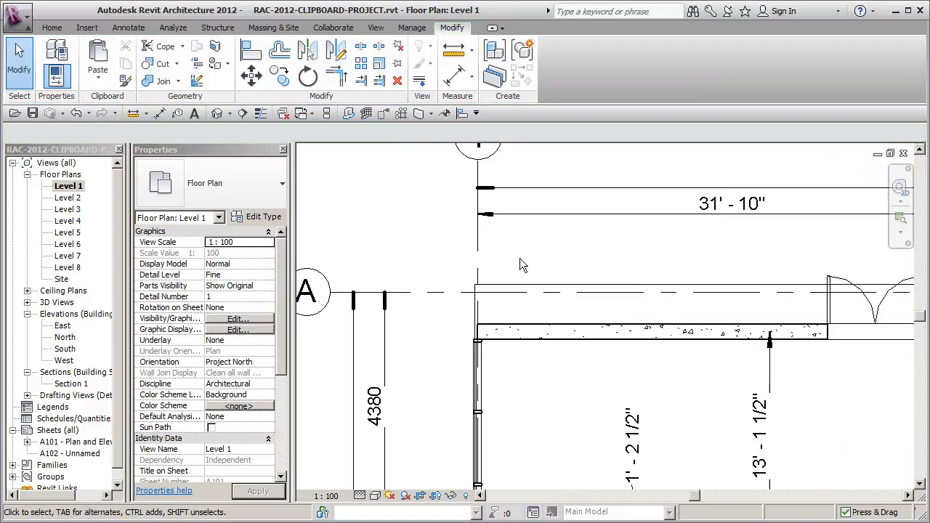
pyautogui.click(529, 287)
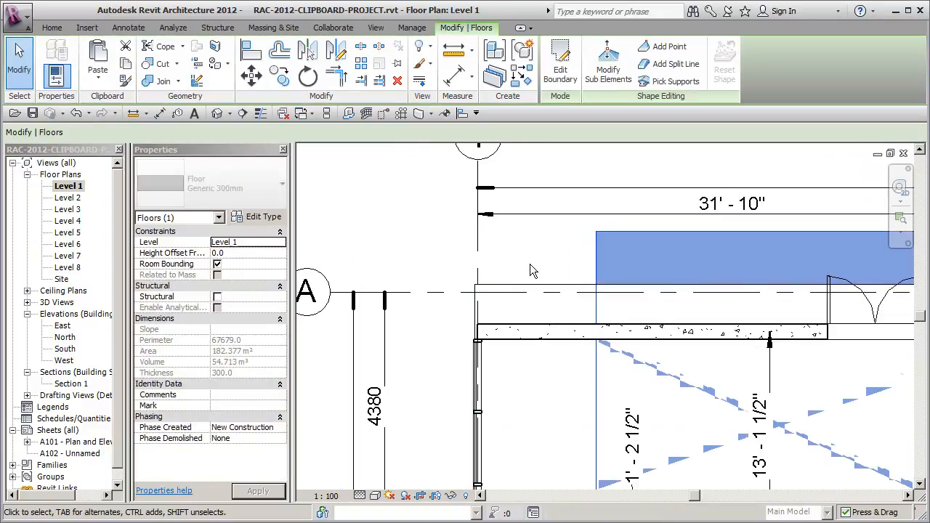
pyautogui.click(528, 263)
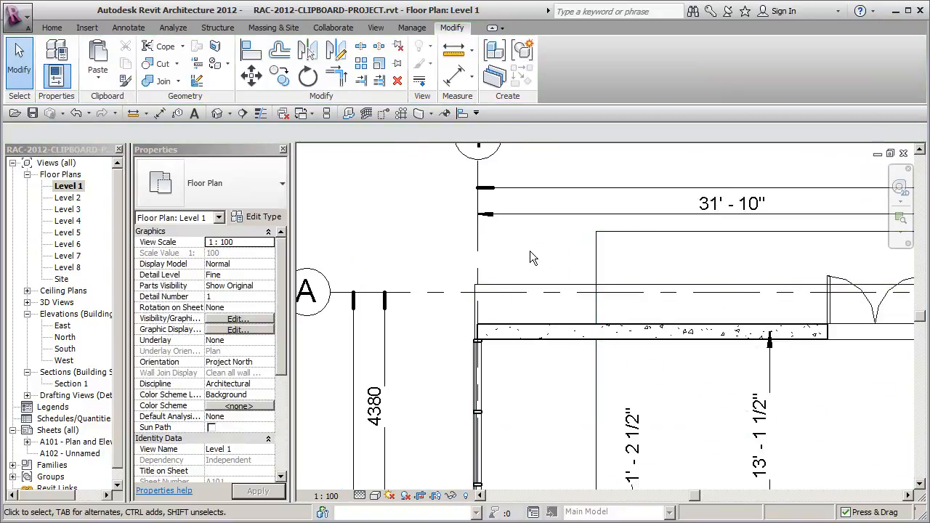
pyautogui.moveTo(539, 262); pyautogui.dragTo(501, 263, button='middle')
pyautogui.click(95, 75)
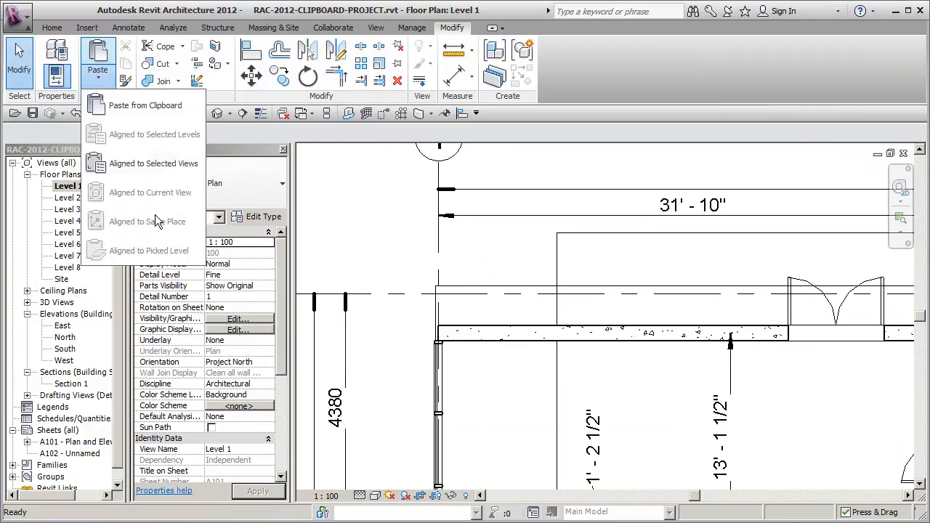
pyautogui.click(483, 242)
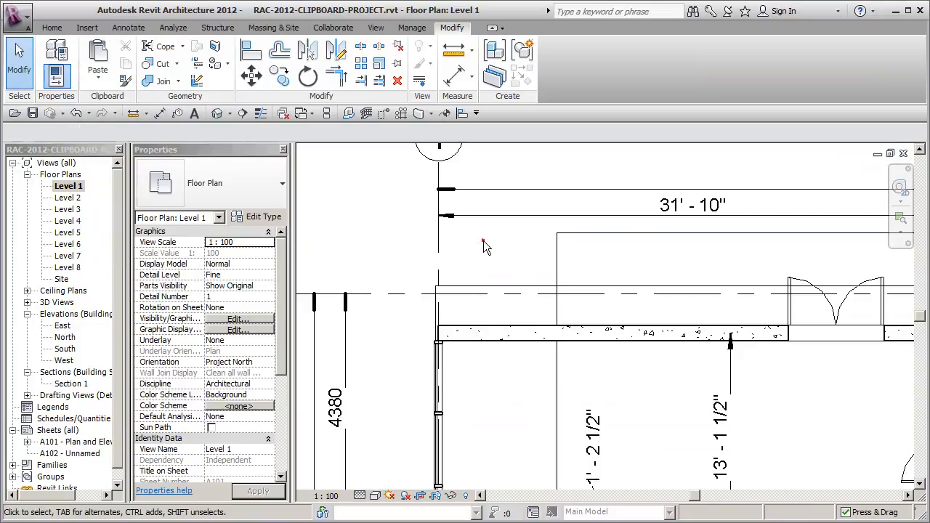
# Remove the offset floor copy from the Level 1 plan
pyautogui.click(558, 248)
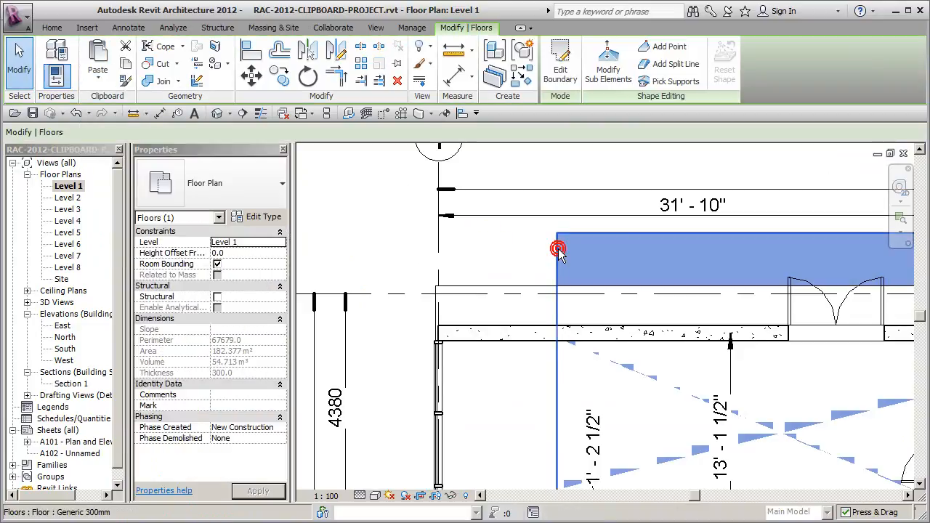
pyautogui.click(546, 273)
pyautogui.scroll(-4, 545, 260)
pyautogui.moveTo(554, 284); pyautogui.dragTo(405, 231, button='middle')
pyautogui.scroll(-2, 405, 231)
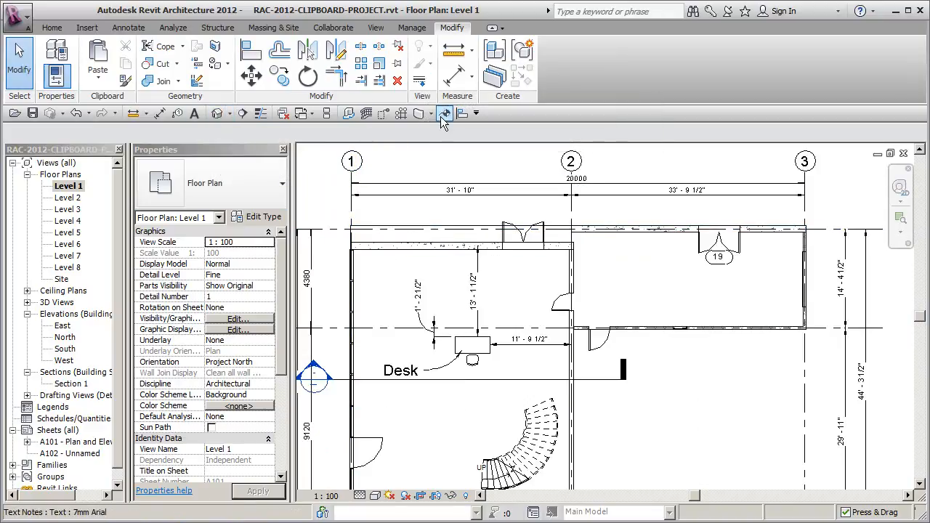
# Align the 300mm concrete foundation wall between grids 1 and 2 with grid line A
pyautogui.click(462, 113)
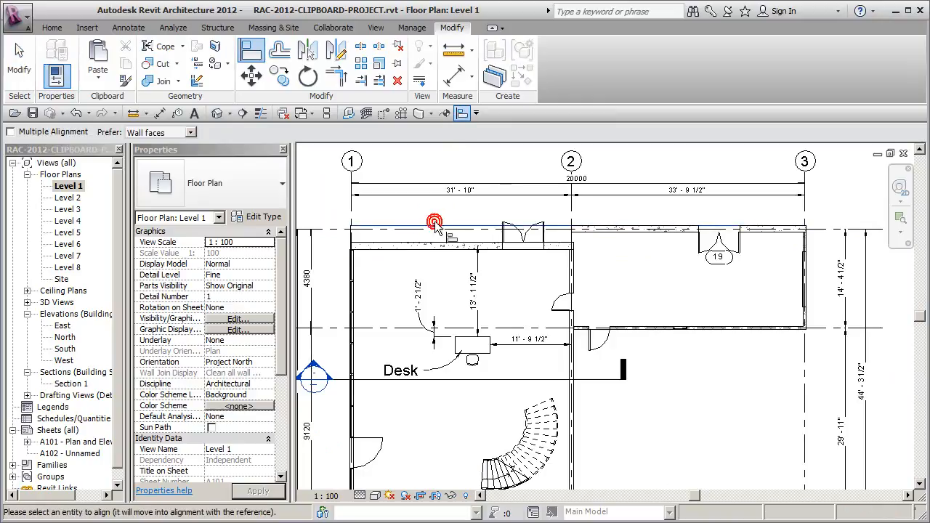
pyautogui.click(431, 231)
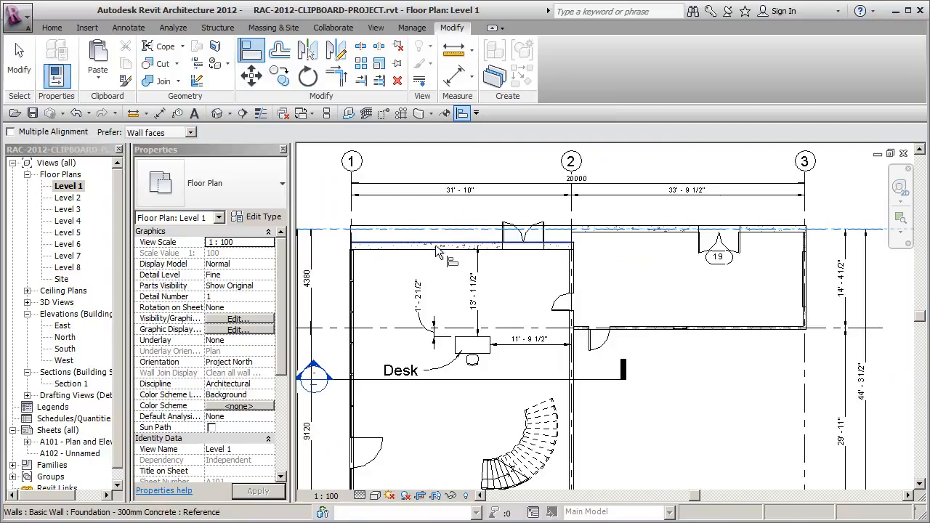
pyautogui.click(435, 247)
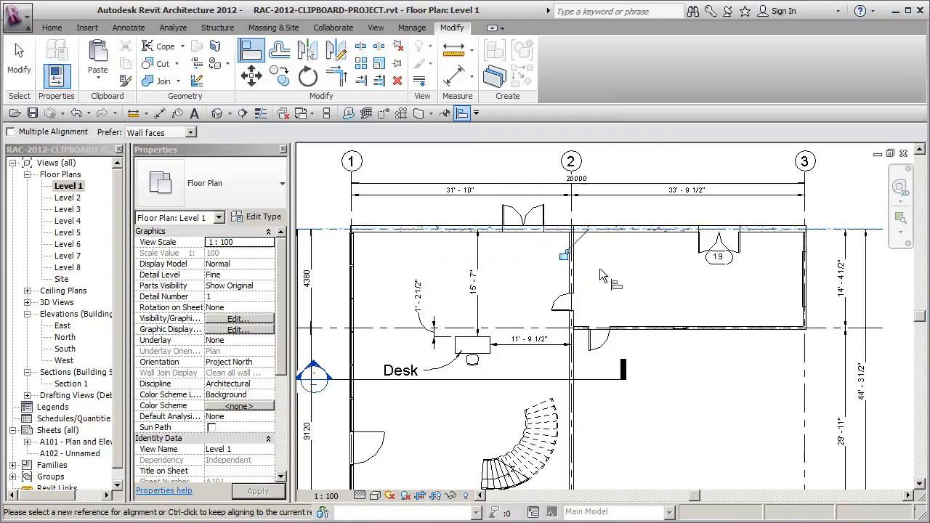
pyautogui.press('Escape')
pyautogui.press('Escape')
# Open the default 3D view and dismiss the save reminder without saving the project
pyautogui.scroll(-2, 600, 269)
pyautogui.moveTo(598, 270); pyautogui.dragTo(567, 241, button='middle')
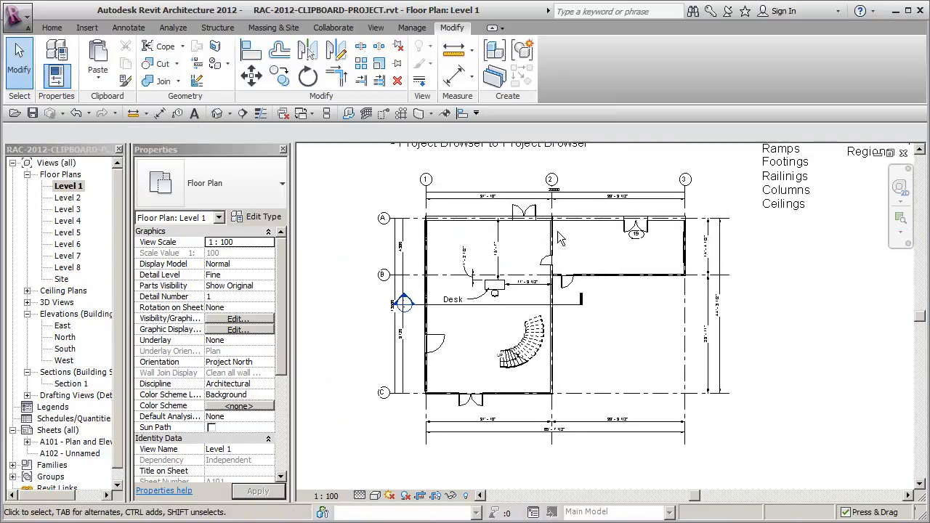
pyautogui.click(217, 113)
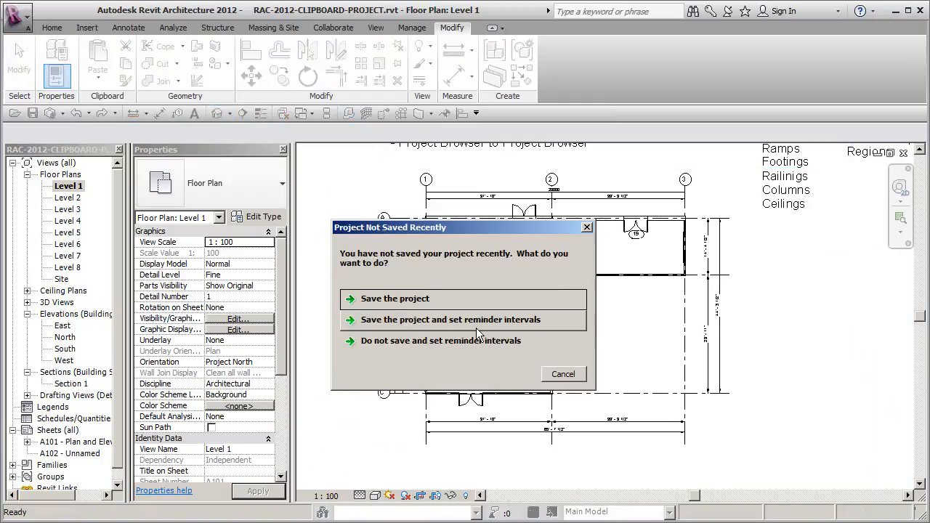
pyautogui.click(566, 373)
pyautogui.moveTo(586, 391); pyautogui.dragTo(570, 227, button='middle')
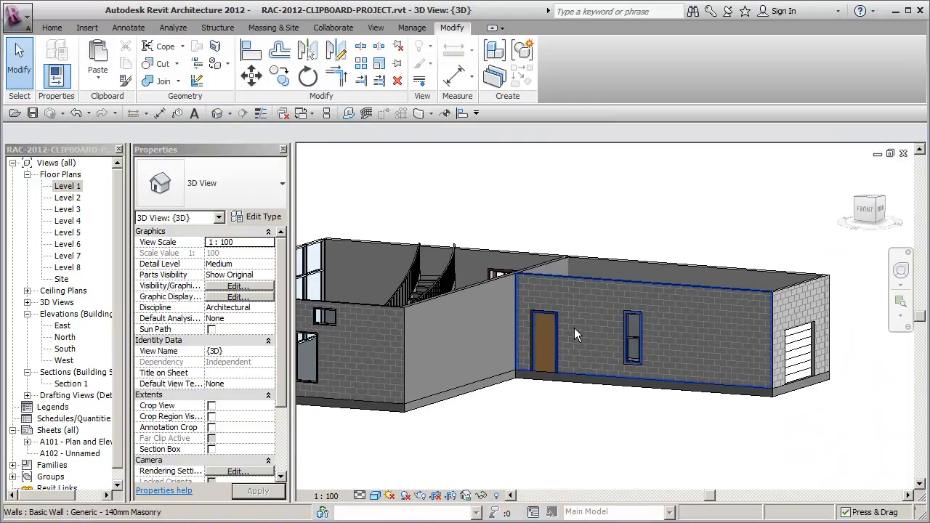
# Copy the building's Generic 300mm floor to the clipboard and paste it aligned to the same place
pyautogui.click(568, 379)
pyautogui.moveTo(521, 396); pyautogui.dragTo(601, 387, button='middle')
pyautogui.scroll(-2, 578, 376)
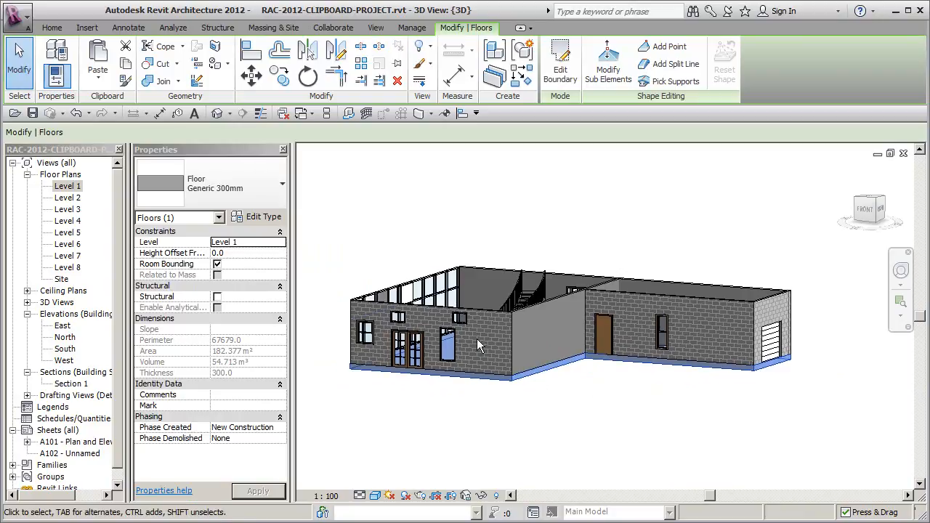
pyautogui.click(127, 65)
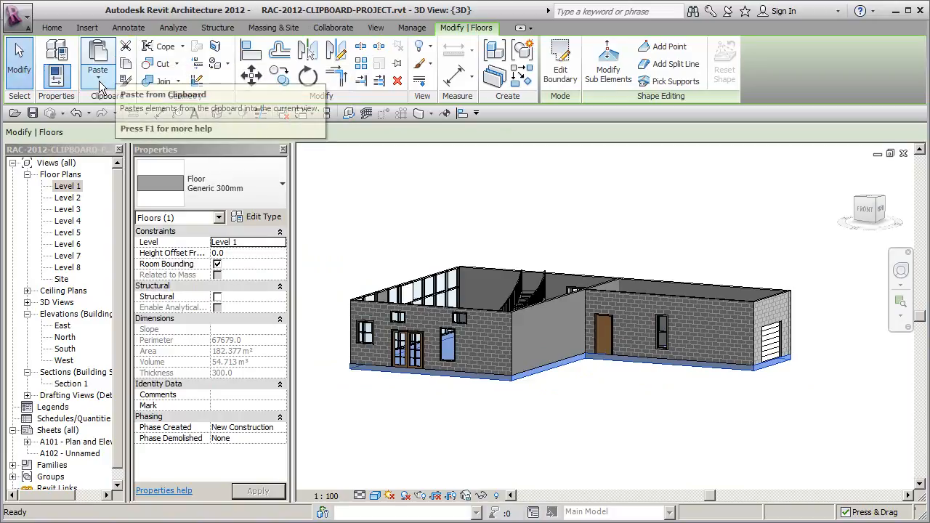
pyautogui.click(101, 84)
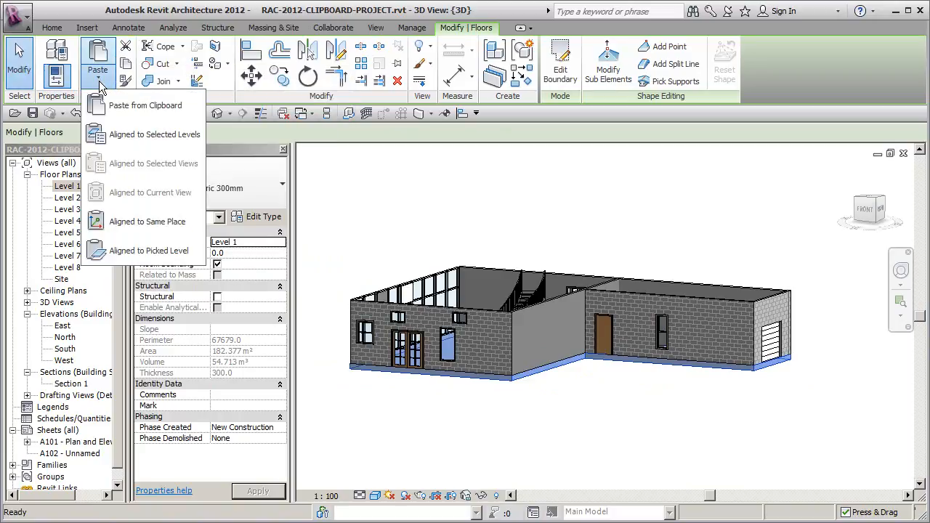
pyautogui.click(161, 224)
pyautogui.click(371, 185)
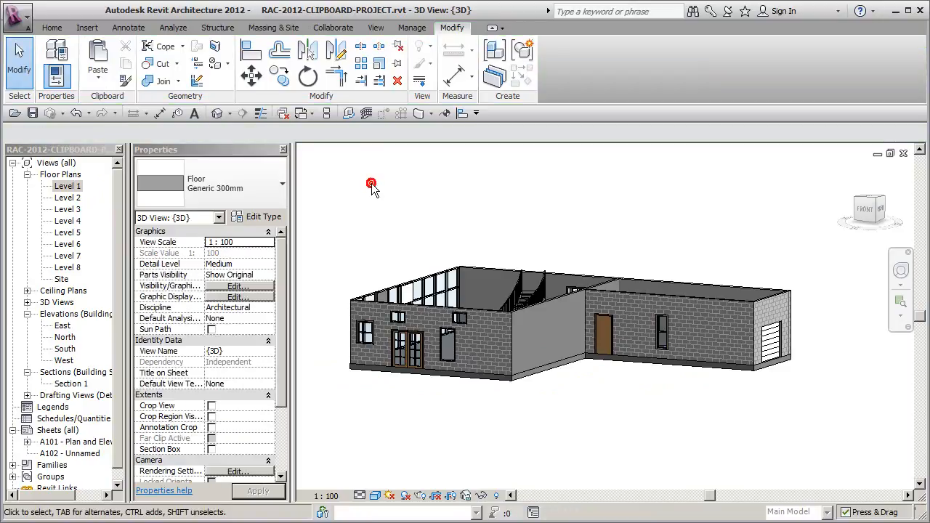
# Select the stacked floors together with the adjoining walls and check the category counts in the Filter dialog
pyautogui.click(505, 383)
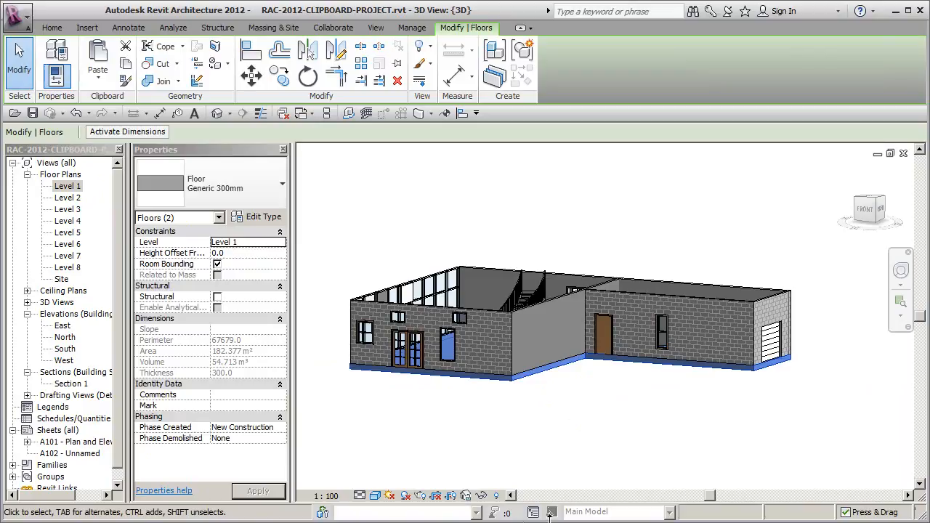
pyautogui.click(602, 443)
pyautogui.moveTo(579, 416); pyautogui.dragTo(485, 368)
pyautogui.click(556, 62)
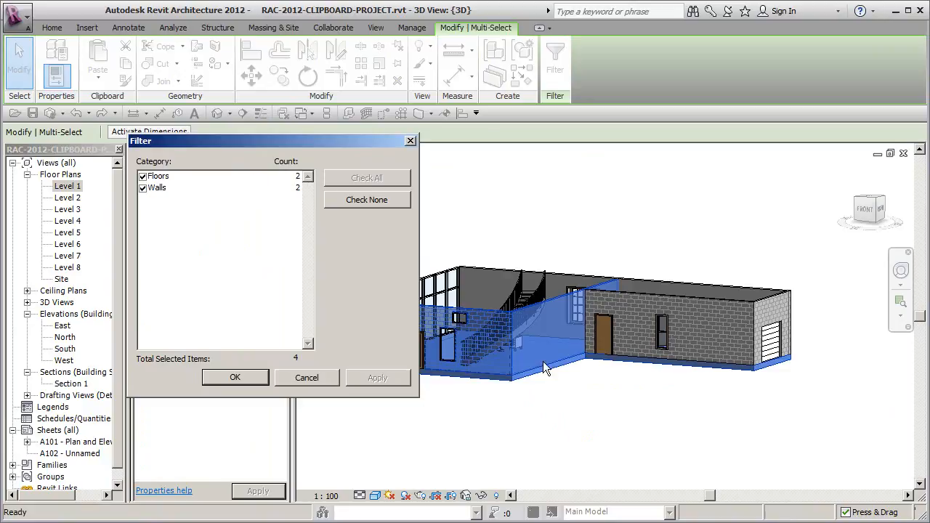
pyautogui.click(327, 377)
pyautogui.click(539, 400)
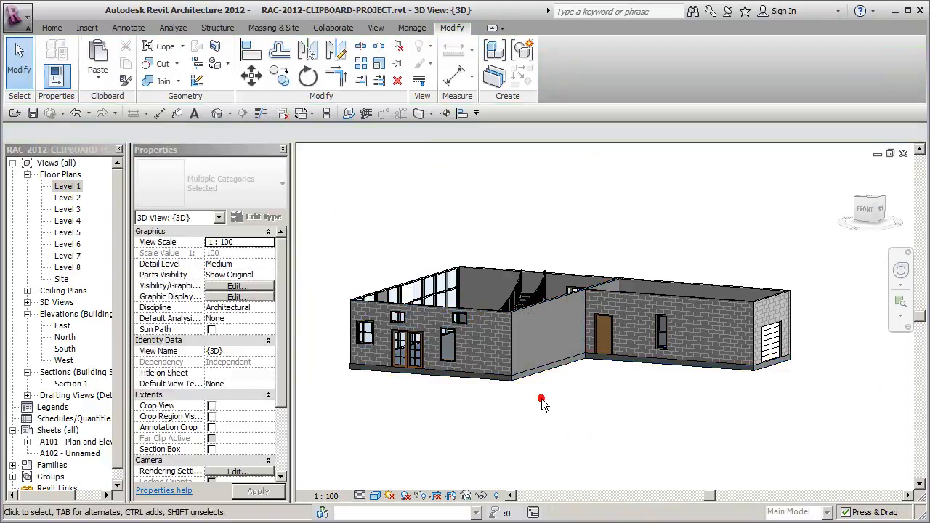
# Move one of the two stacked floors horizontally out in front of the building
pyautogui.click(524, 380)
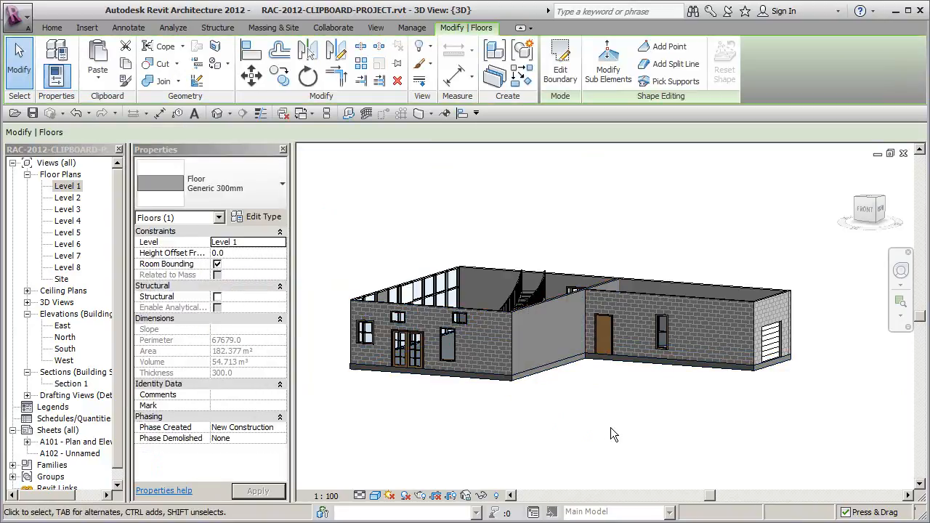
pyautogui.click(603, 428)
pyautogui.moveTo(530, 373); pyautogui.dragTo(666, 451)
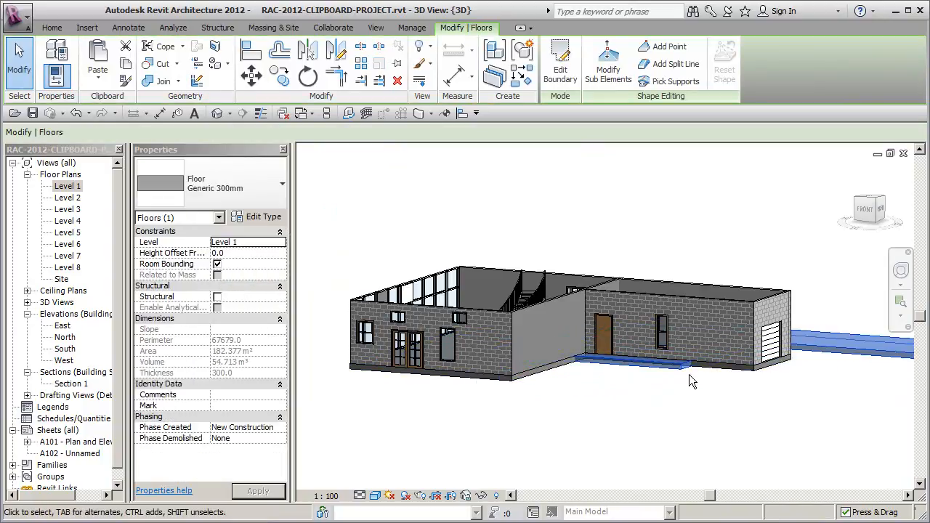
pyautogui.moveTo(682, 368); pyautogui.dragTo(648, 395)
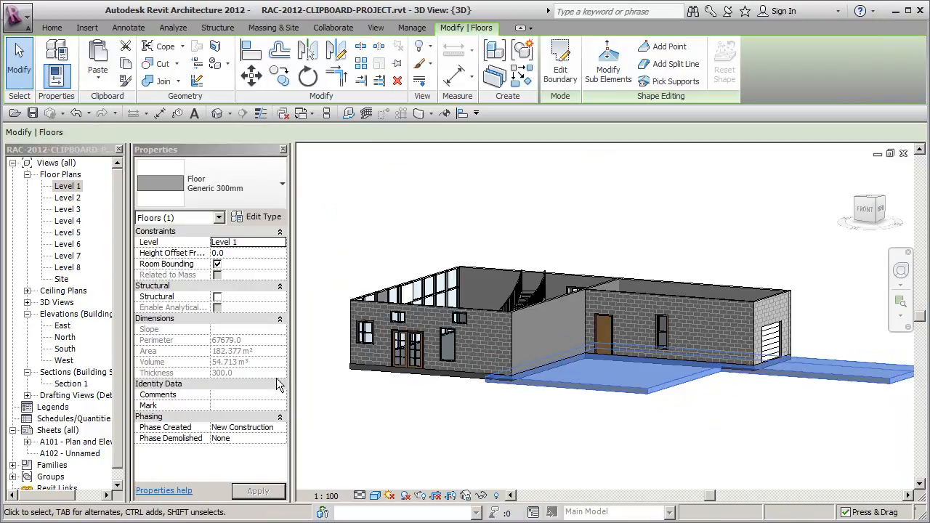
# Check the Phase Created options available for the displaced floor
pyautogui.click(281, 428)
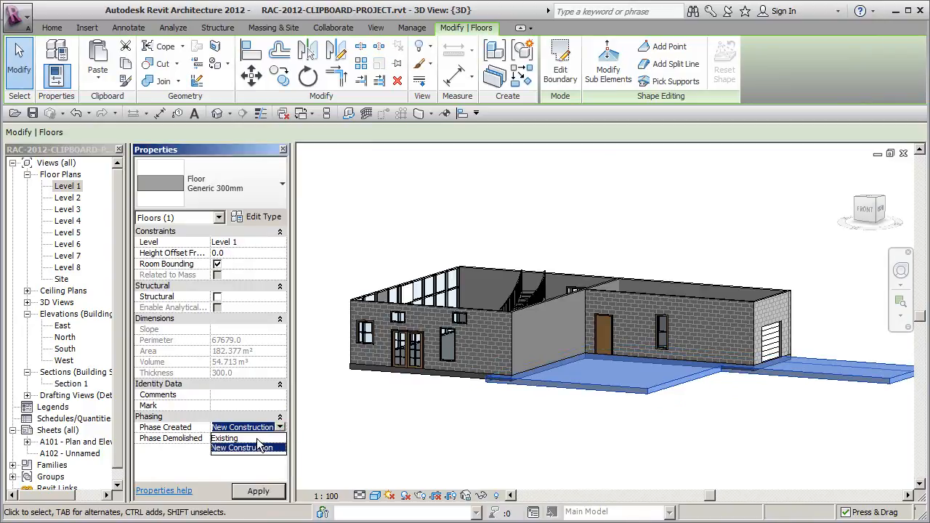
pyautogui.click(198, 444)
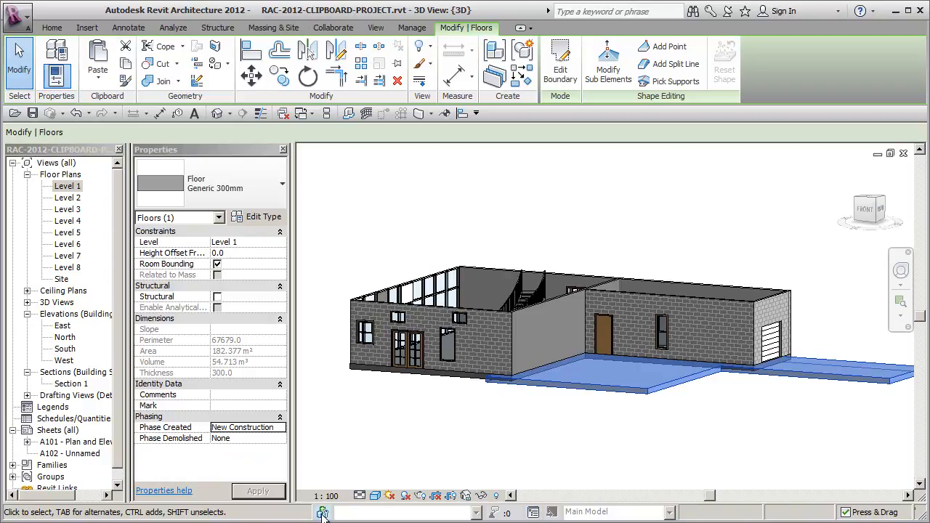
pyautogui.click(478, 447)
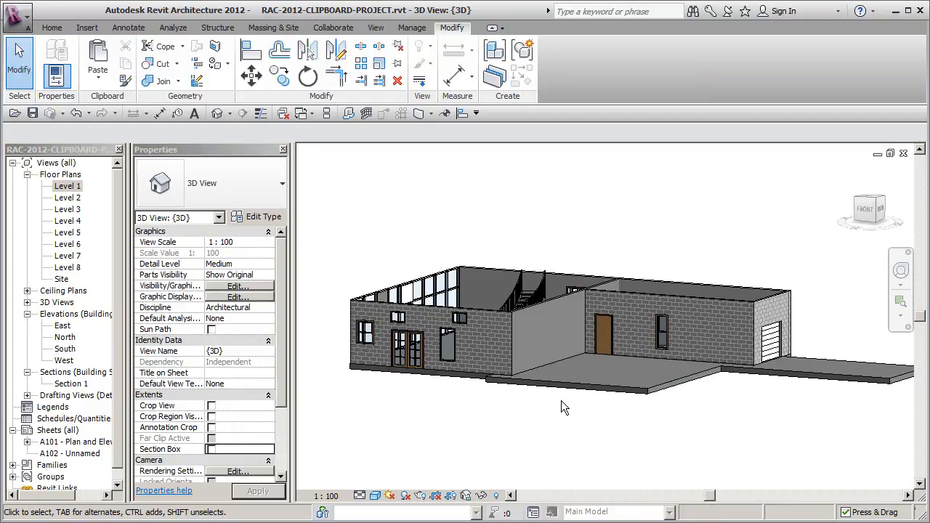
# Delete the displaced duplicate floor in front of the building
pyautogui.keyDown('shift'); pyautogui.moveTo(562, 400); pyautogui.dragTo(600, 415, button='middle'); pyautogui.keyUp('shift')
pyautogui.click(600, 414)
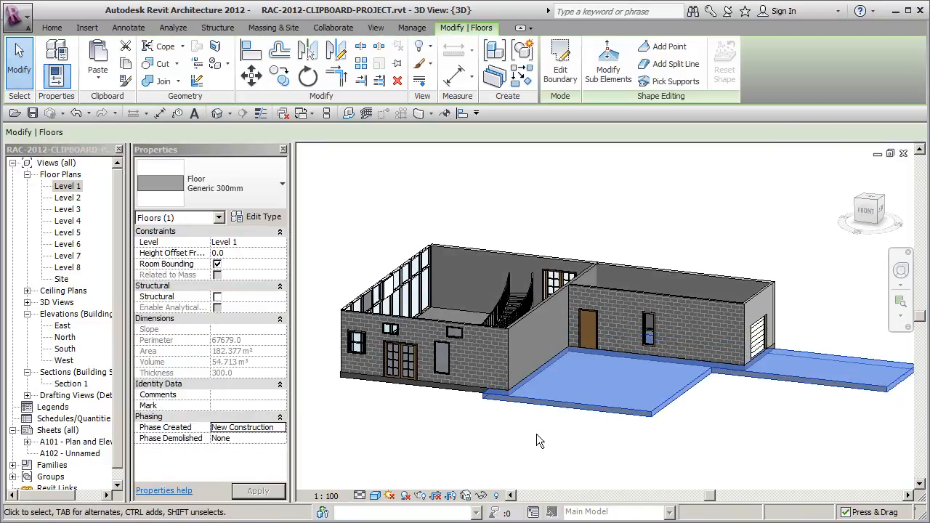
pyautogui.press('Delete')
pyautogui.keyDown('shift'); pyautogui.moveTo(541, 431); pyautogui.dragTo(571, 444, button='middle'); pyautogui.keyUp('shift')
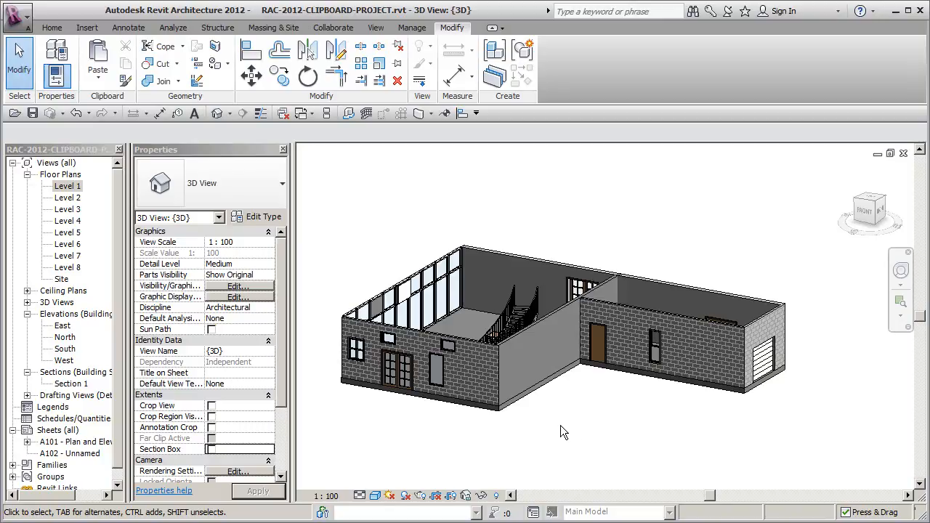
# Paste the copied Level 1 floor aligned to the same place as the original
pyautogui.click(504, 409)
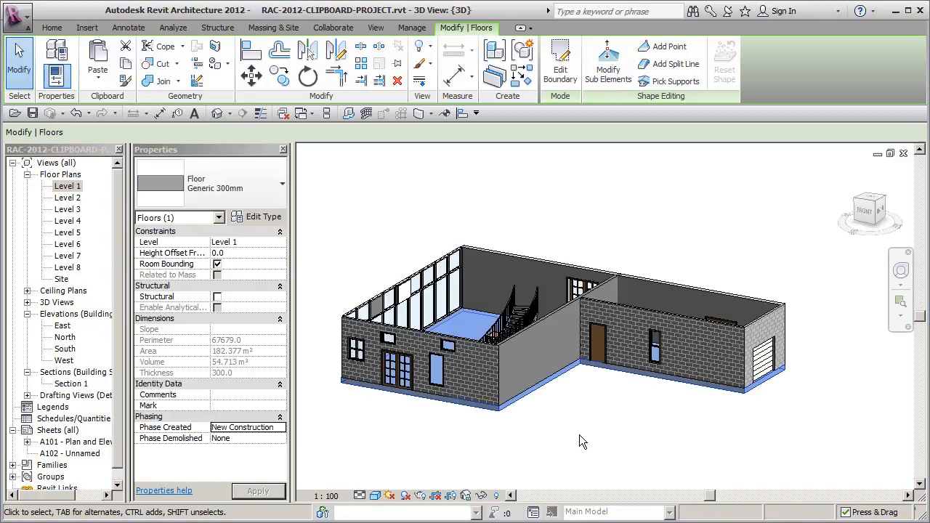
pyautogui.click(579, 442)
pyautogui.click(100, 81)
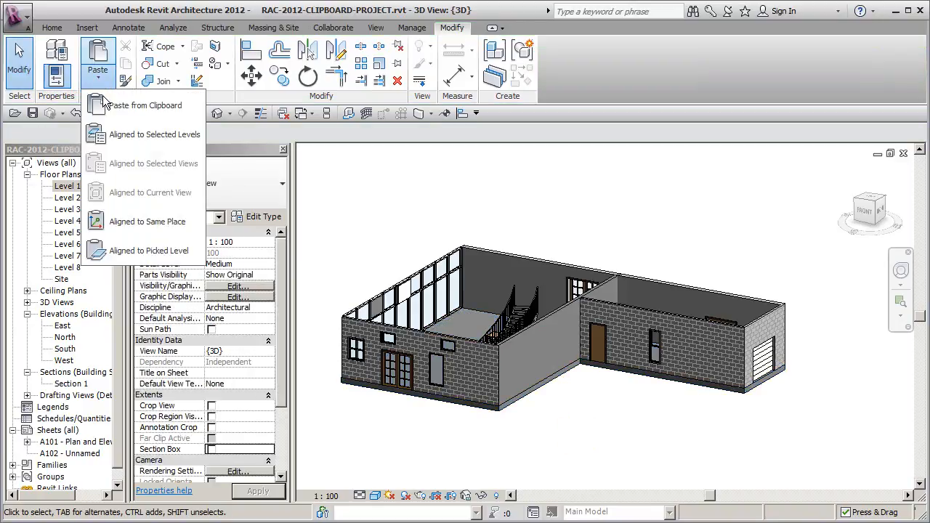
pyautogui.click(164, 224)
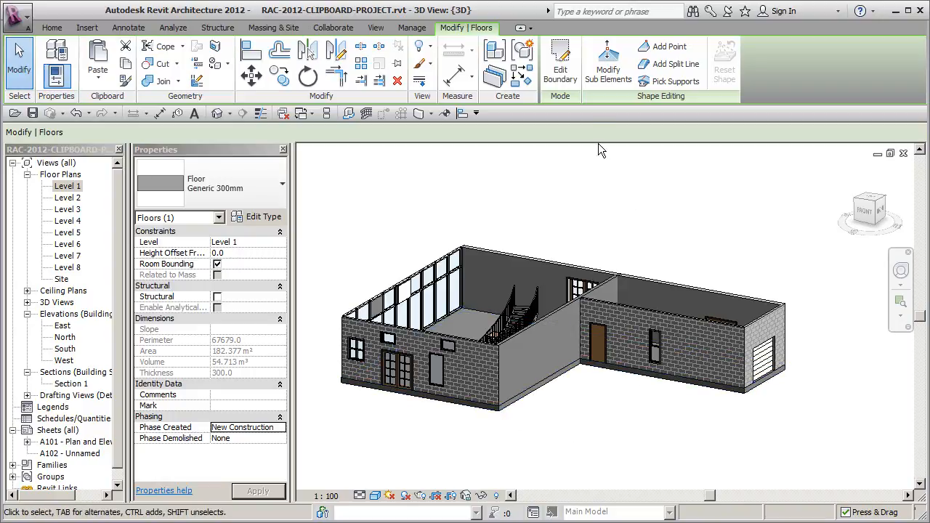
# Extend the pasted floor's boundary outward past the building walls on every side in the Level 1 plan and finish the sketch
pyautogui.click(560, 73)
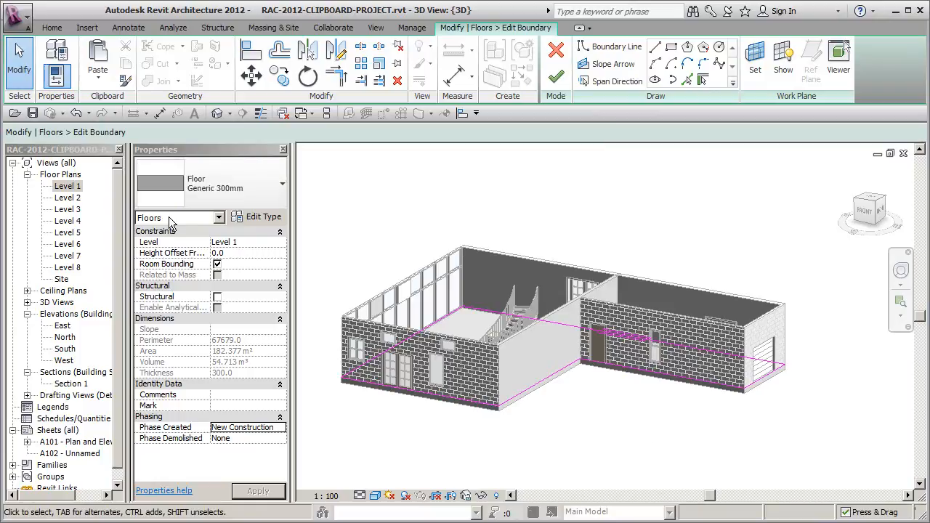
pyautogui.doubleClick(64, 186)
pyautogui.scroll(-3, 585, 411)
pyautogui.moveTo(587, 305); pyautogui.dragTo(533, 266)
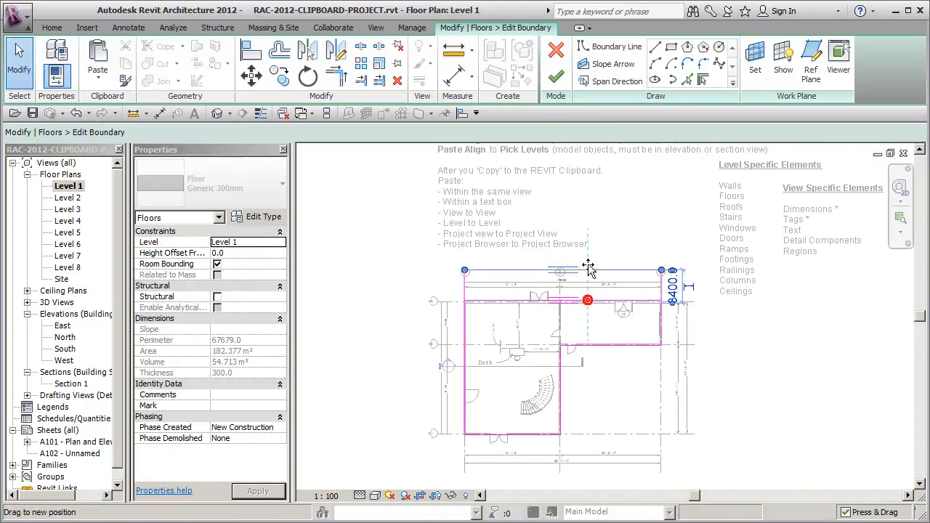
pyautogui.moveTo(600, 344); pyautogui.dragTo(600, 369)
pyautogui.moveTo(560, 411)
pyautogui.mouseDown()
pyautogui.moveTo(587, 425)
pyautogui.moveTo(604, 481)
pyautogui.moveTo(623, 352)
pyautogui.mouseUp()
pyautogui.moveTo(465, 312); pyautogui.dragTo(437, 291)
pyautogui.moveTo(564, 441); pyautogui.dragTo(559, 461)
pyautogui.click(556, 80)
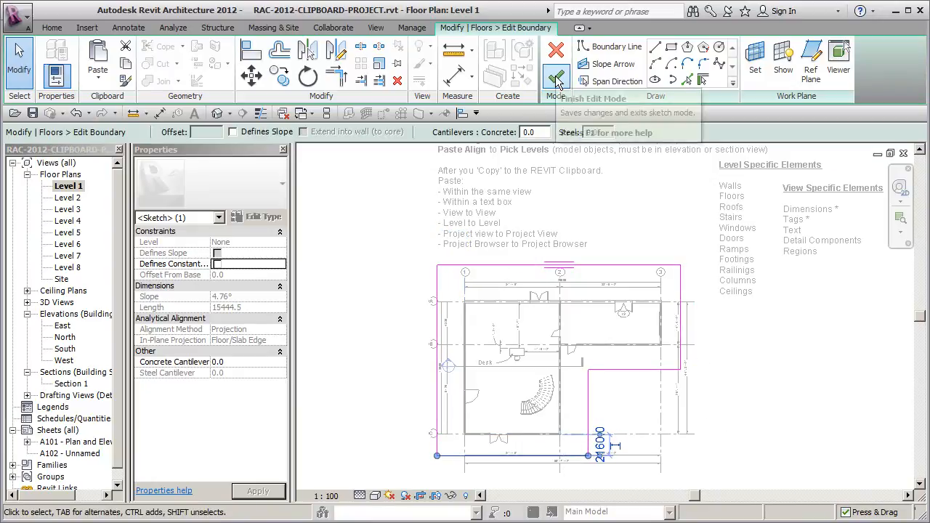
pyautogui.click(722, 375)
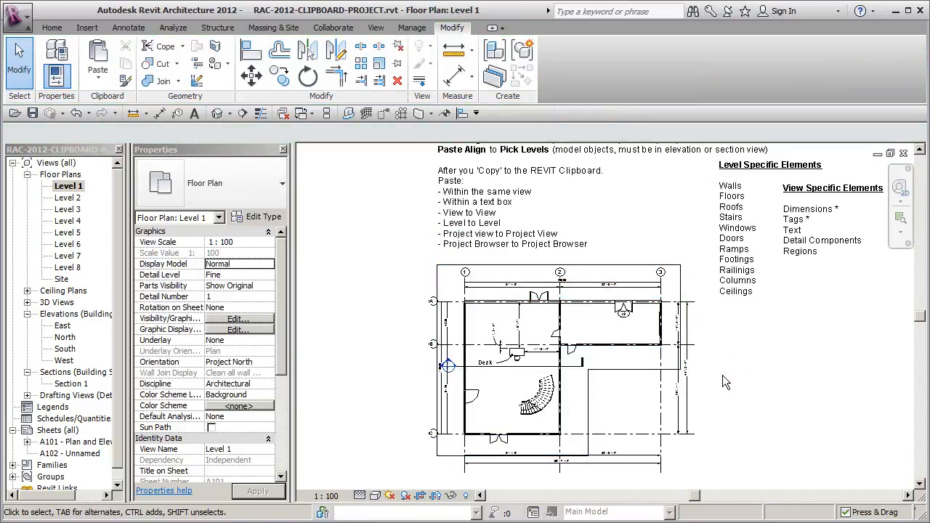
# Reopen the enlarged floor's boundary for editing from the 3D view and switch to the Level 1 floor plan
pyautogui.click(216, 115)
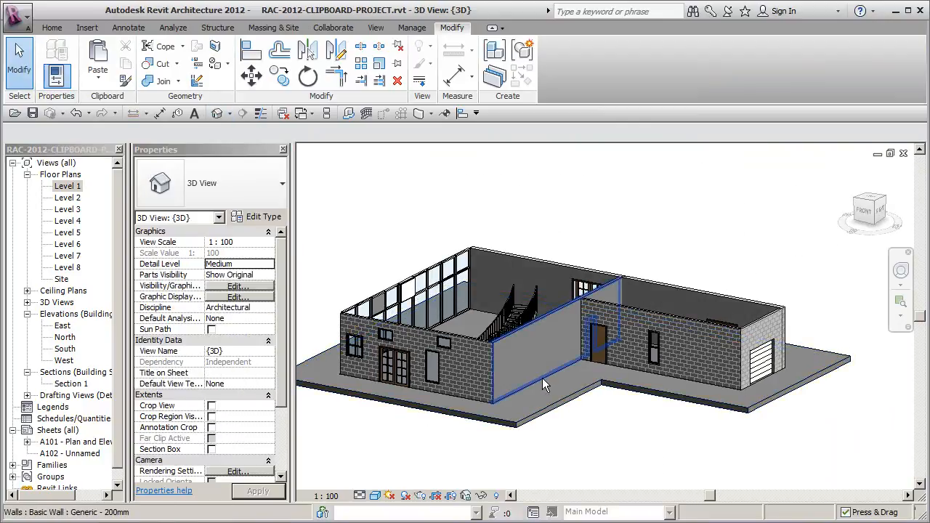
pyautogui.keyDown('shift'); pyautogui.moveTo(545, 384); pyautogui.dragTo(570, 425, button='middle'); pyautogui.keyUp('shift')
pyautogui.click(561, 420)
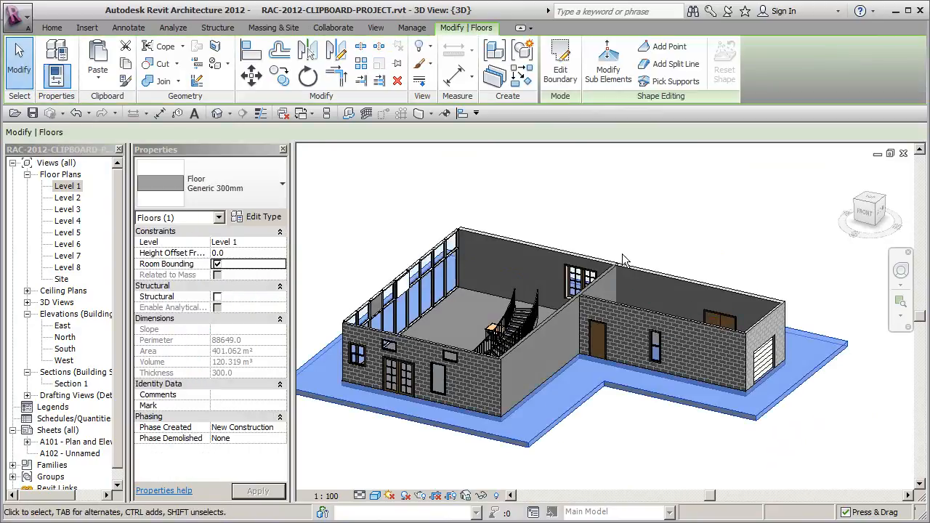
pyautogui.click(560, 62)
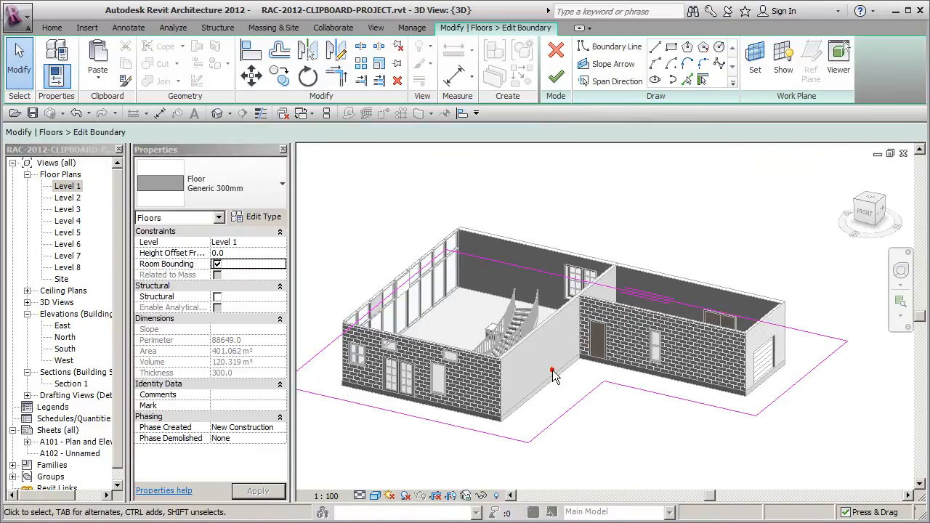
pyautogui.keyDown('shift'); pyautogui.moveTo(589, 408); pyautogui.dragTo(618, 473, button='middle'); pyautogui.keyUp('shift')
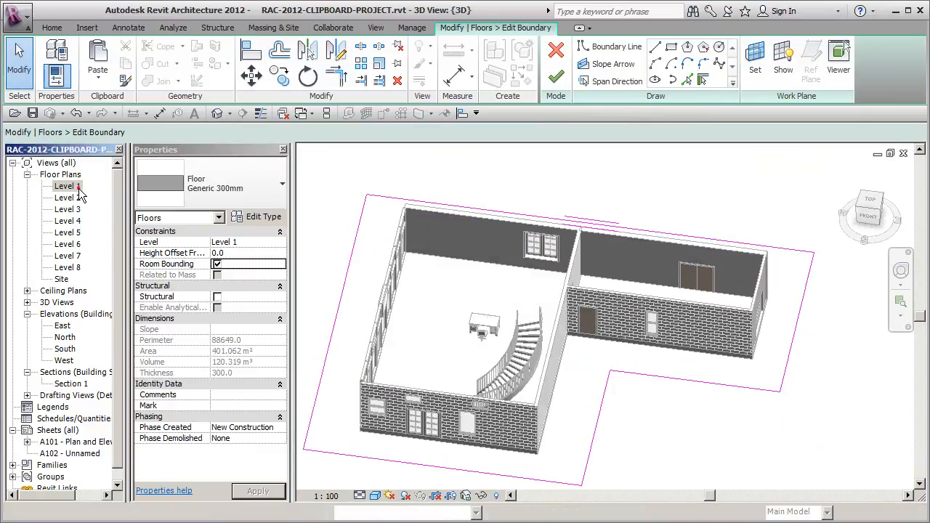
pyautogui.doubleClick(73, 186)
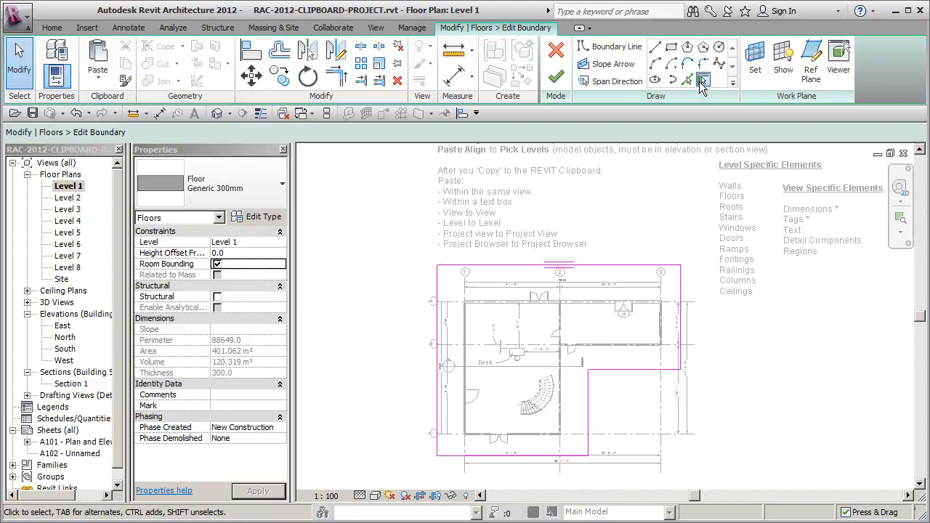
# Add inner boundary lines to the enlarged floor by picking the walls around the building footprint
pyautogui.click(703, 80)
pyautogui.scroll(2, 540, 309)
pyautogui.scroll(1, 540, 309)
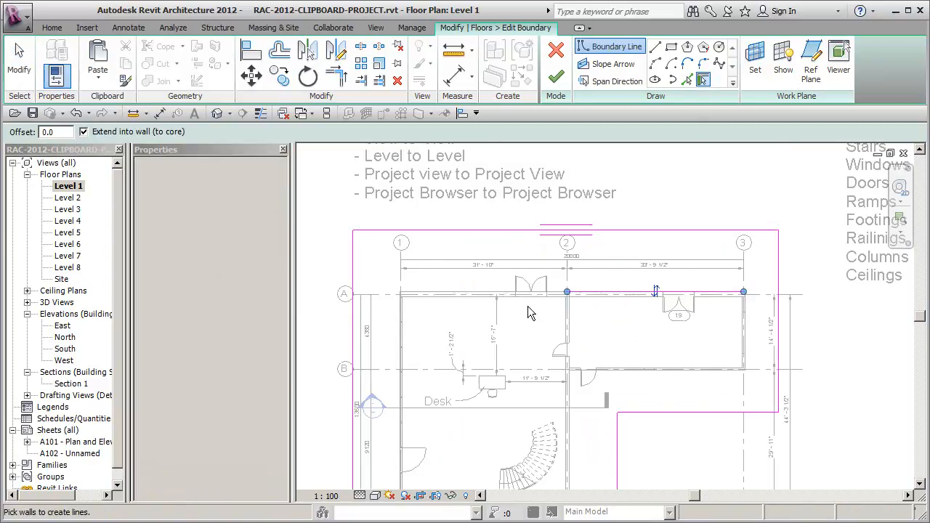
pyautogui.click(399, 332)
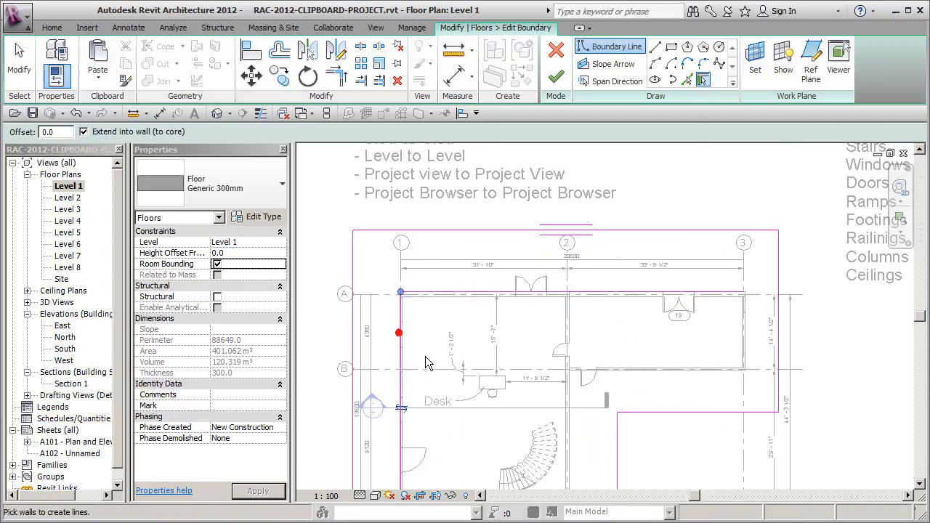
pyautogui.click(661, 372)
pyautogui.click(747, 338)
pyautogui.click(571, 411)
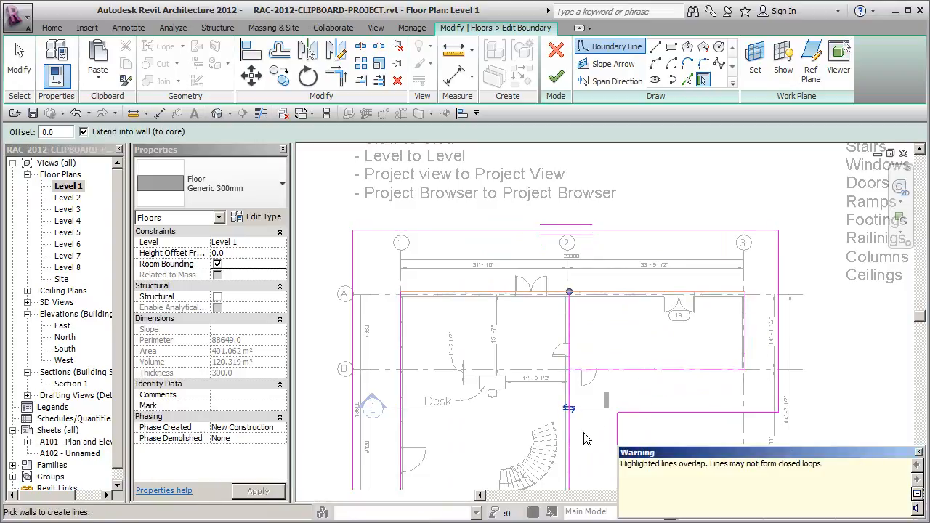
pyautogui.moveTo(584, 438); pyautogui.dragTo(585, 354, button='middle')
pyautogui.click(536, 442)
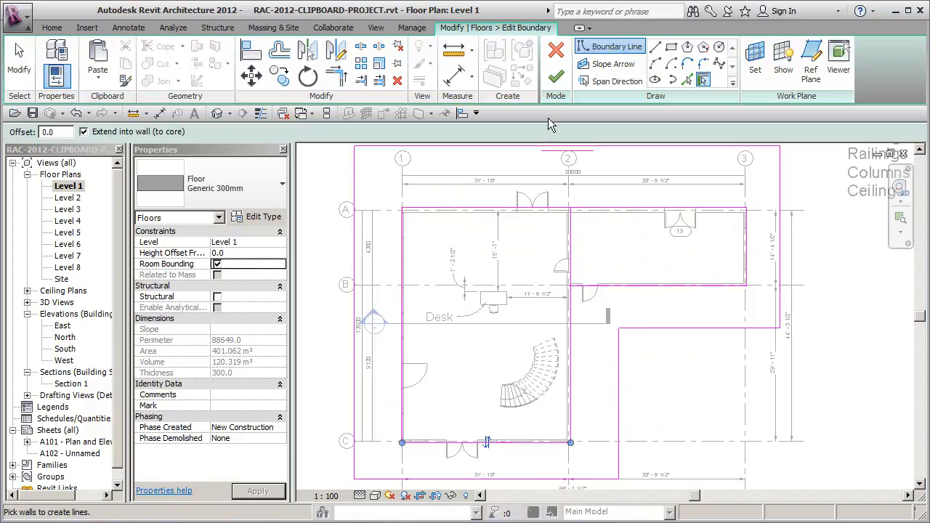
# Trim the inner boundary line on grid 2 to the grid B line, removing the part between grids A and B
pyautogui.click(336, 77)
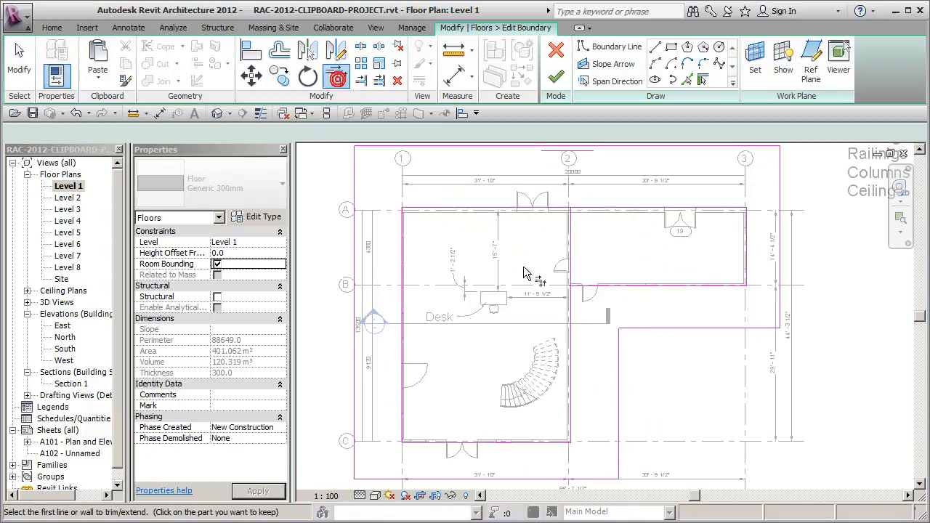
pyautogui.click(568, 295)
pyautogui.scroll(-2, 643, 410)
pyautogui.moveTo(643, 411); pyautogui.dragTo(626, 410, button='middle')
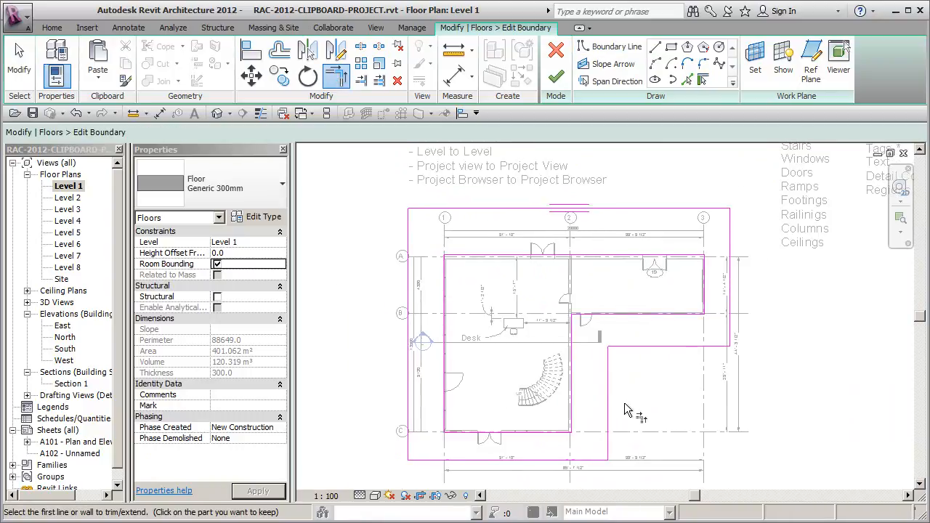
pyautogui.press('Escape')
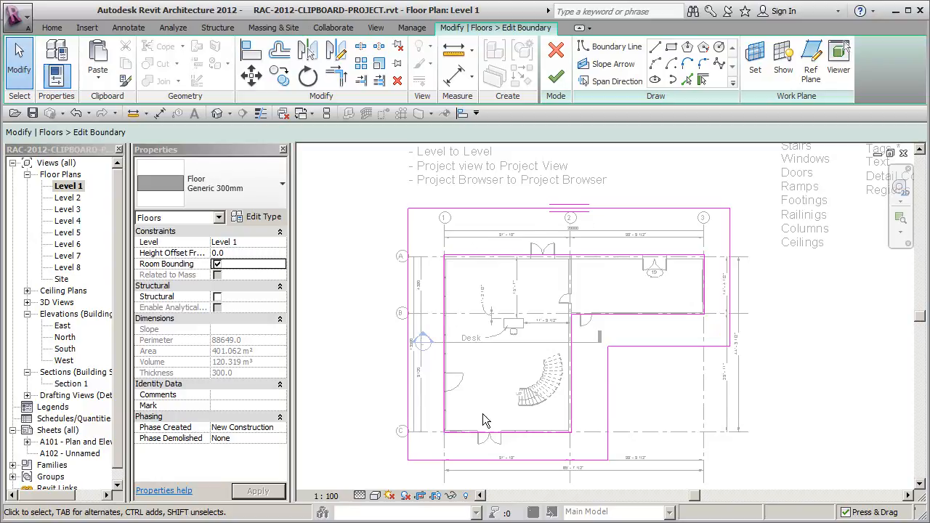
# Clear the overlapping boundary lines along grid A and trim the remaining line into a corner with the grid 1 line
pyautogui.click(557, 78)
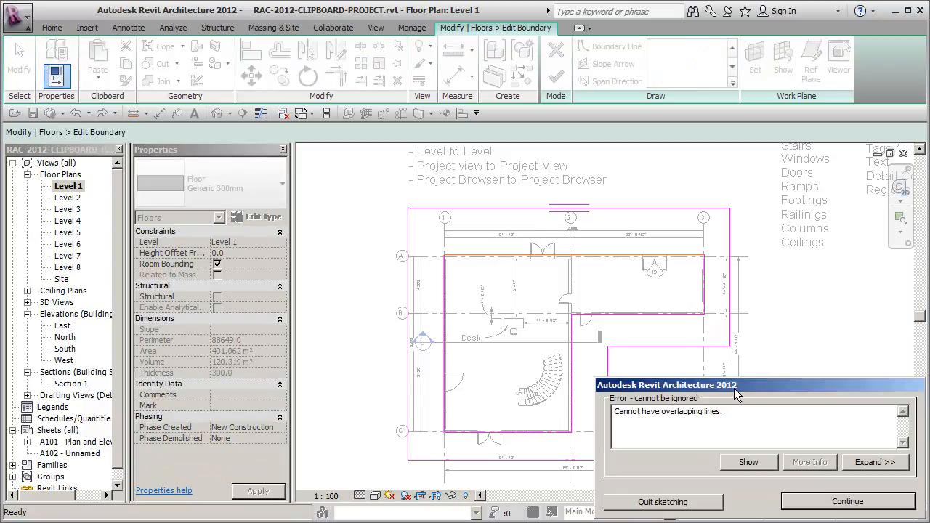
pyautogui.click(848, 502)
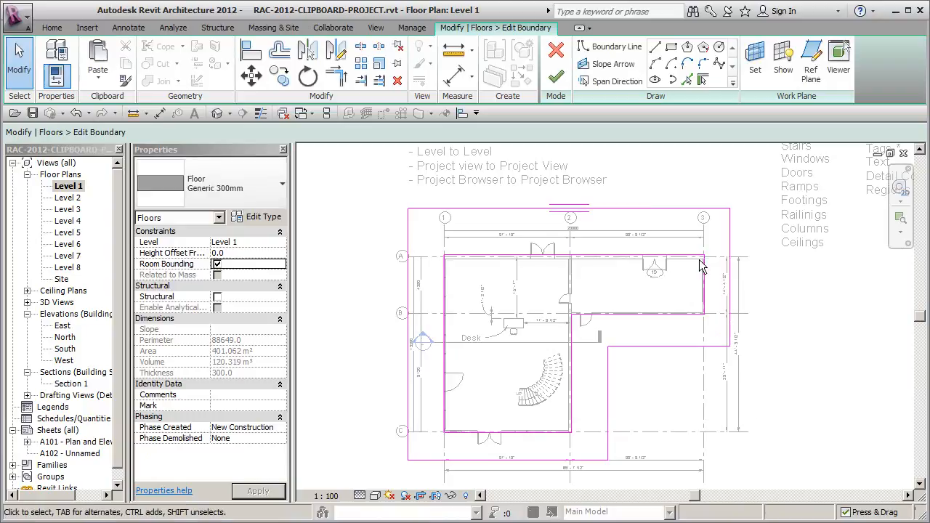
pyautogui.click(336, 75)
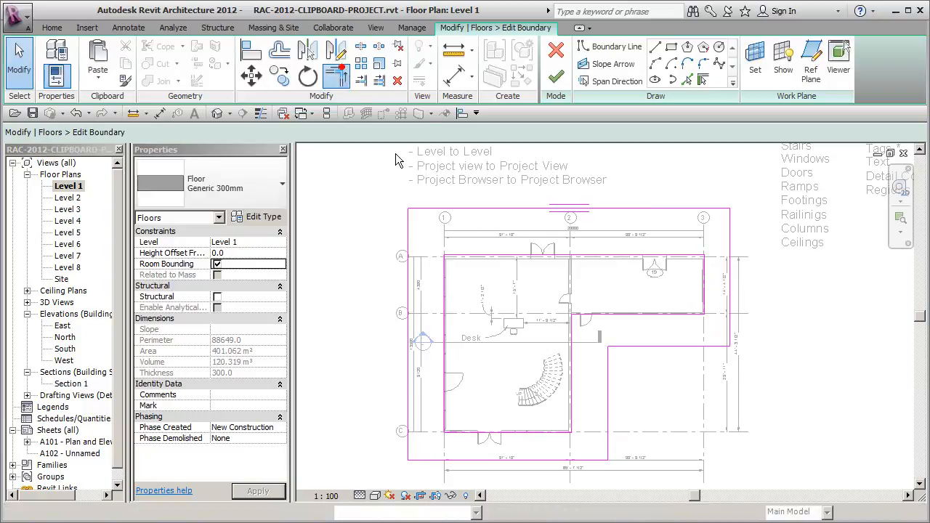
pyautogui.click(701, 265)
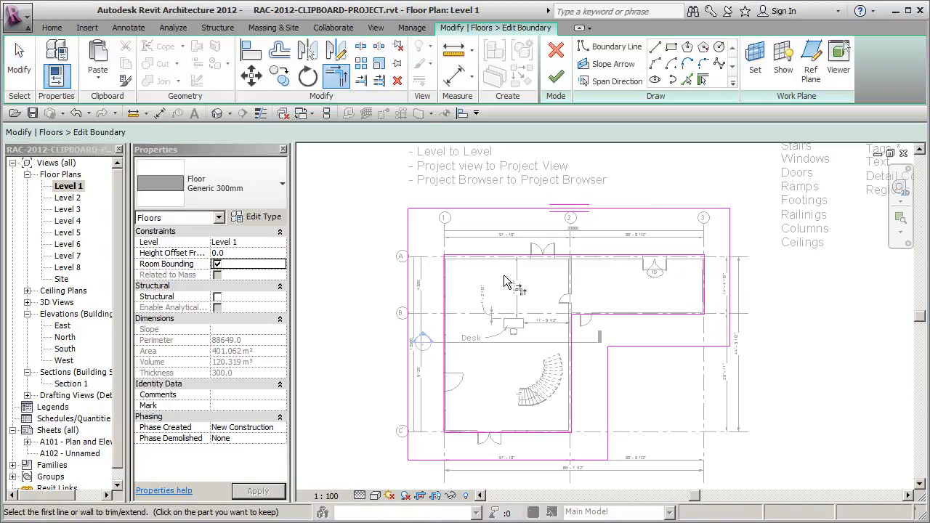
pyautogui.press('Escape')
pyautogui.click(504, 257)
pyautogui.press('Escape')
pyautogui.click(342, 77)
pyautogui.click(446, 289)
pyautogui.click(586, 260)
# Close the open inner boundary corner at grids 1 and C and finish the floor sketch
pyautogui.click(558, 80)
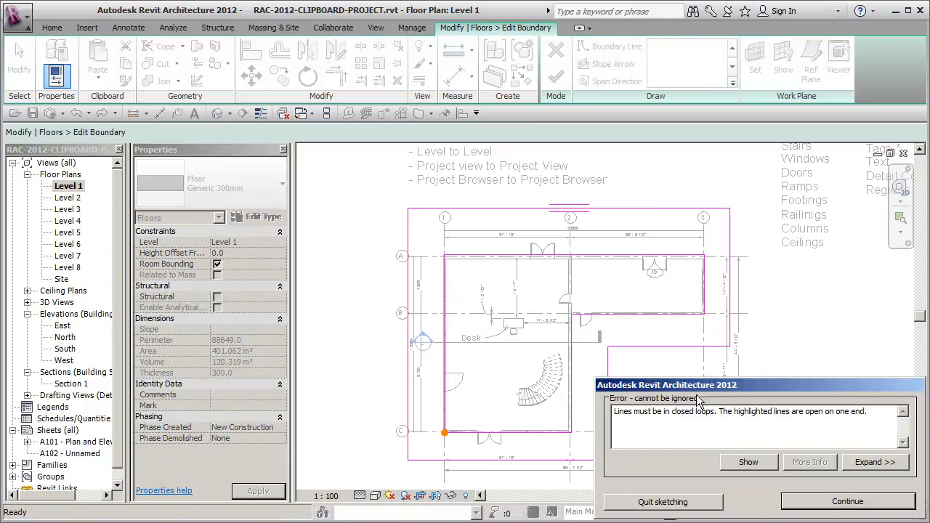
pyautogui.click(847, 502)
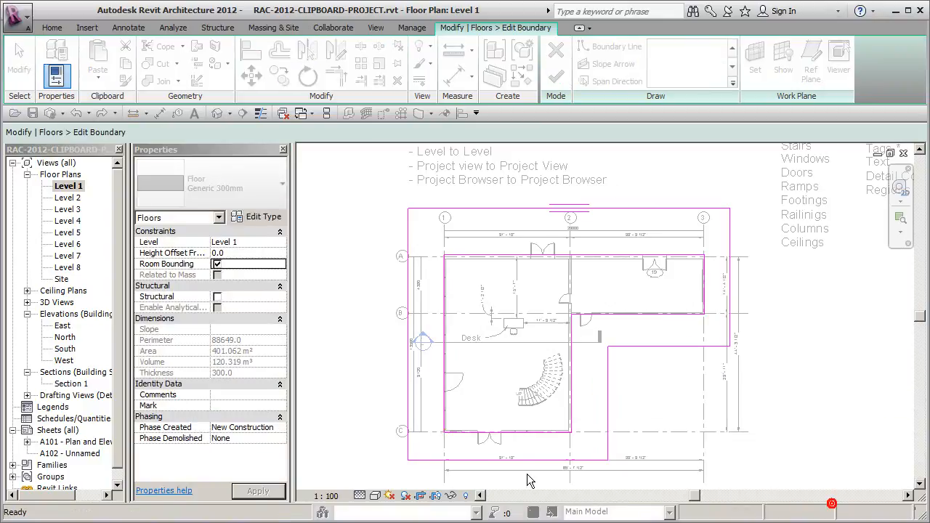
pyautogui.click(446, 433)
pyautogui.click(556, 81)
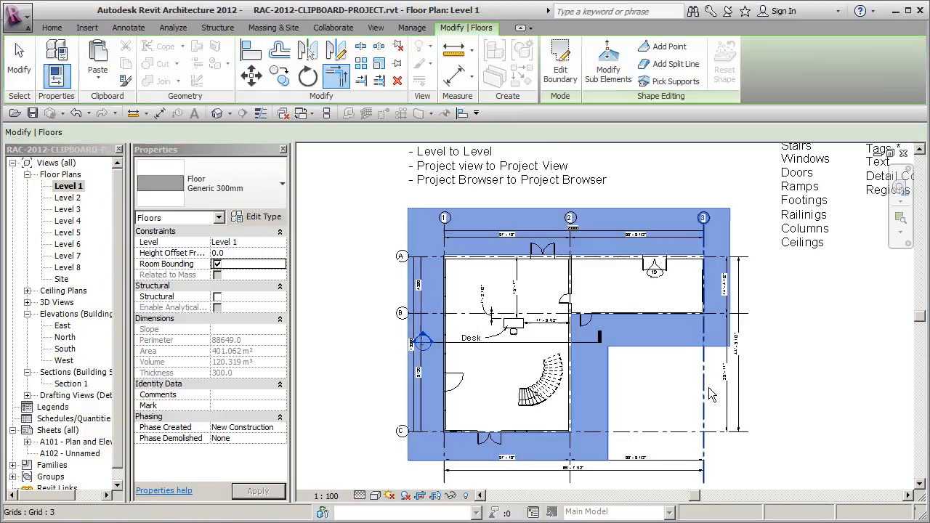
pyautogui.click(779, 391)
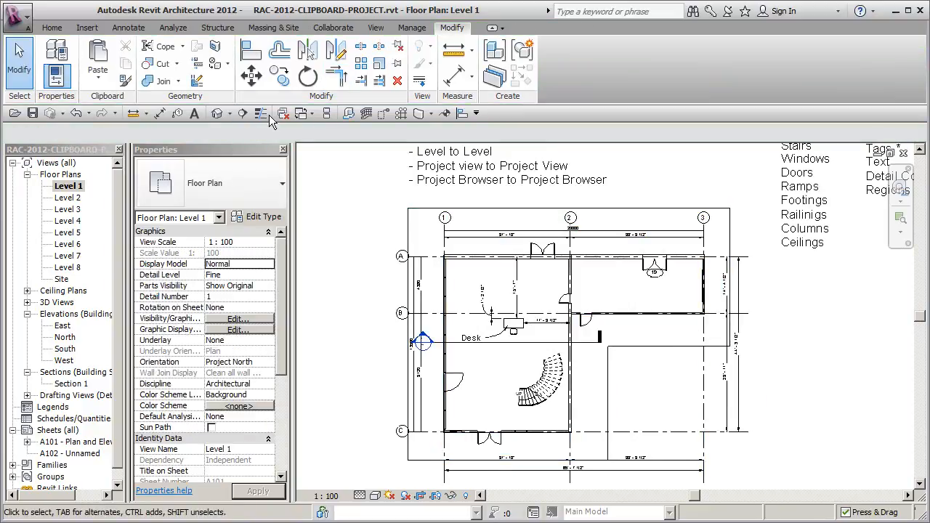
# Change the outer floor surrounding the building to the Insitu Concrete 225mm type in the 3D view
pyautogui.click(220, 114)
pyautogui.keyDown('shift'); pyautogui.moveTo(674, 444); pyautogui.dragTo(659, 430, button='middle'); pyautogui.keyUp('shift')
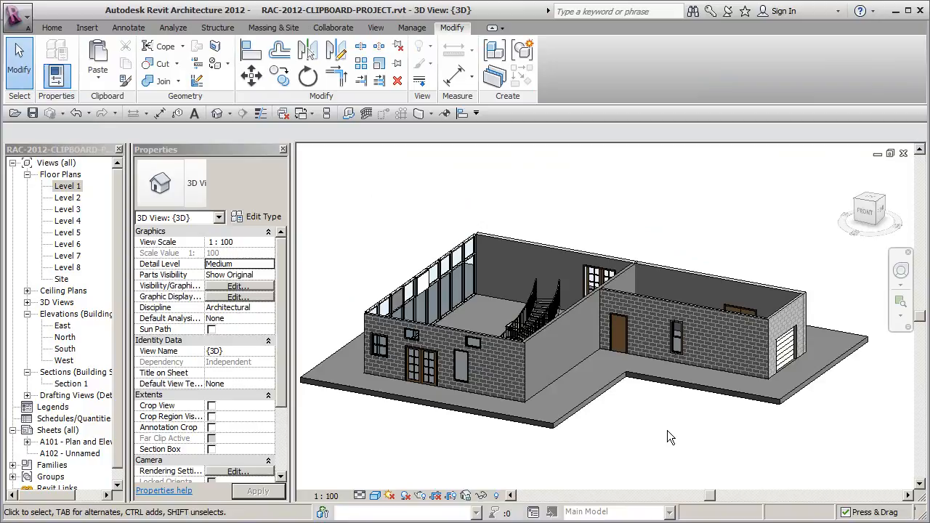
pyautogui.click(611, 386)
pyautogui.keyDown('shift'); pyautogui.moveTo(648, 467); pyautogui.dragTo(653, 485, button='middle'); pyautogui.keyUp('shift')
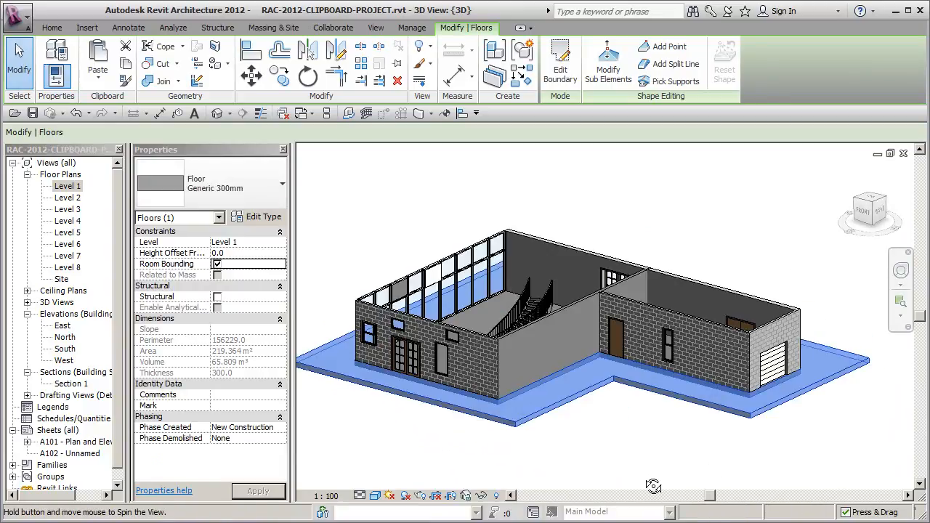
pyautogui.click(253, 182)
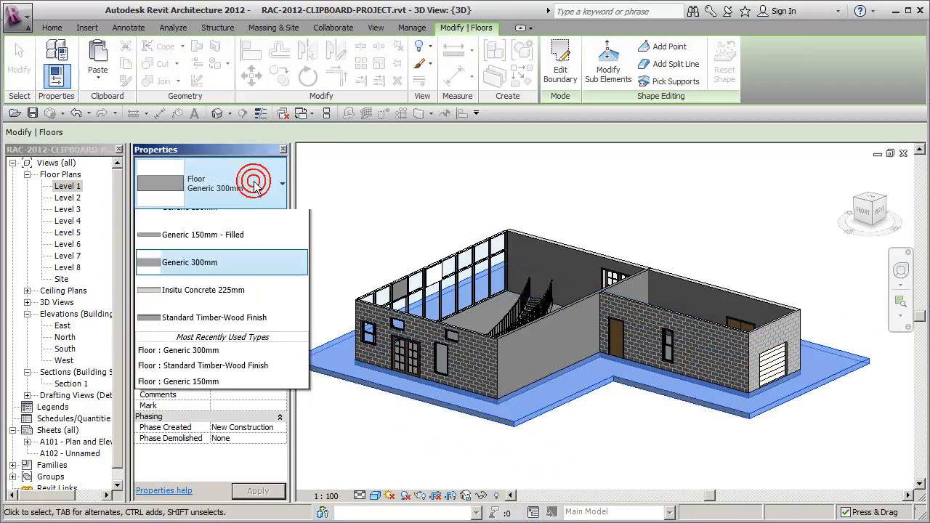
pyautogui.click(252, 429)
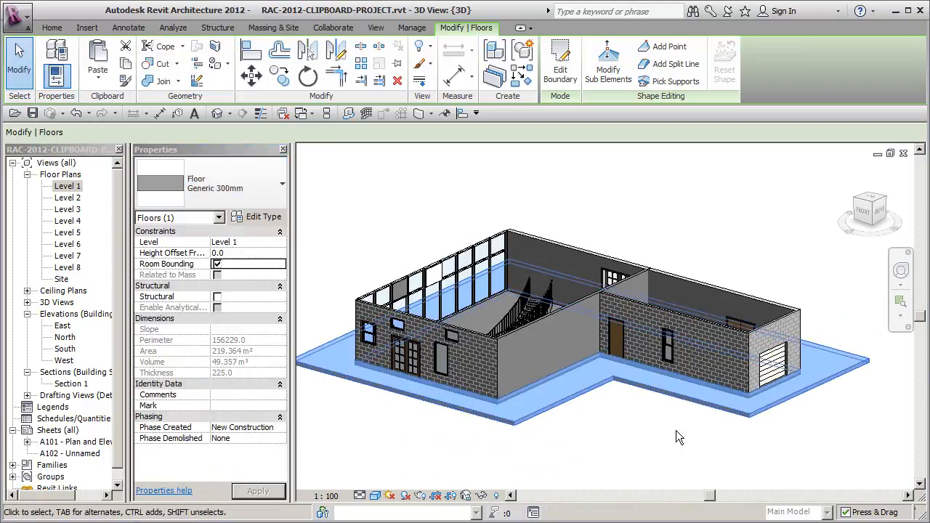
pyautogui.click(650, 432)
# Copy the entire building with both floors to the clipboard and paste it aligned to the same place
pyautogui.keyDown('shift'); pyautogui.moveTo(651, 434); pyautogui.dragTo(671, 389, button='middle'); pyautogui.keyUp('shift')
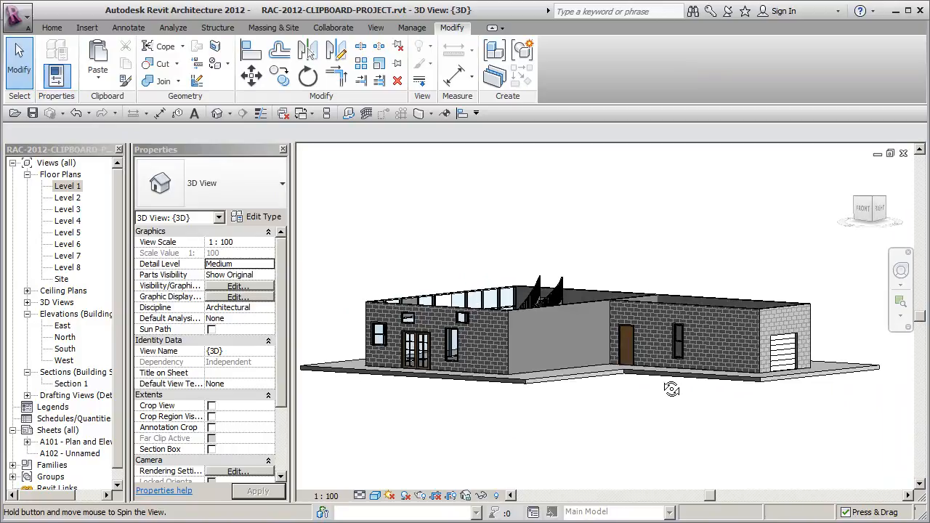
pyautogui.moveTo(803, 445); pyautogui.dragTo(386, 198)
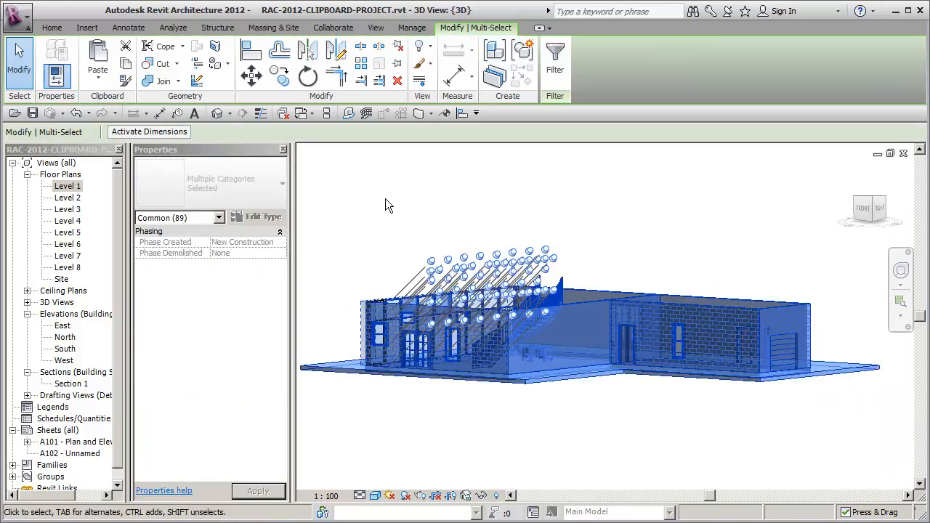
pyautogui.click(126, 65)
pyautogui.click(96, 76)
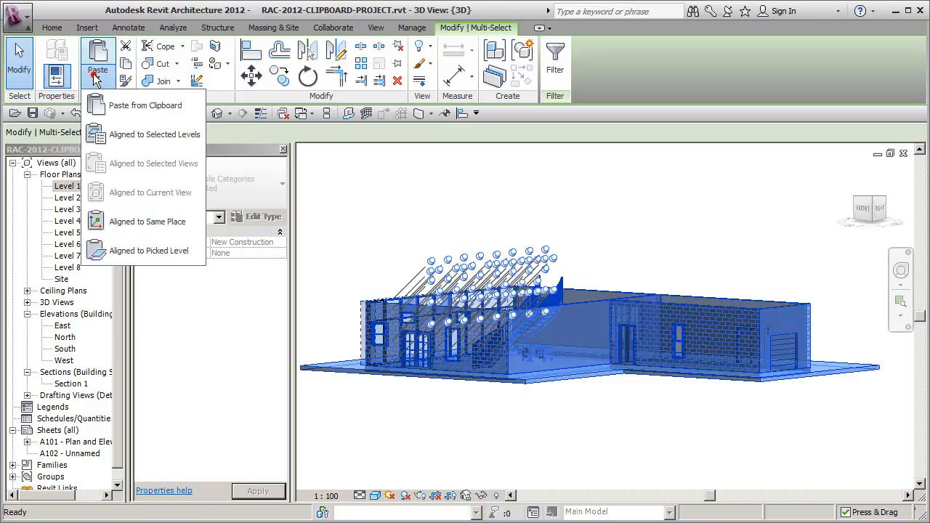
pyautogui.click(161, 220)
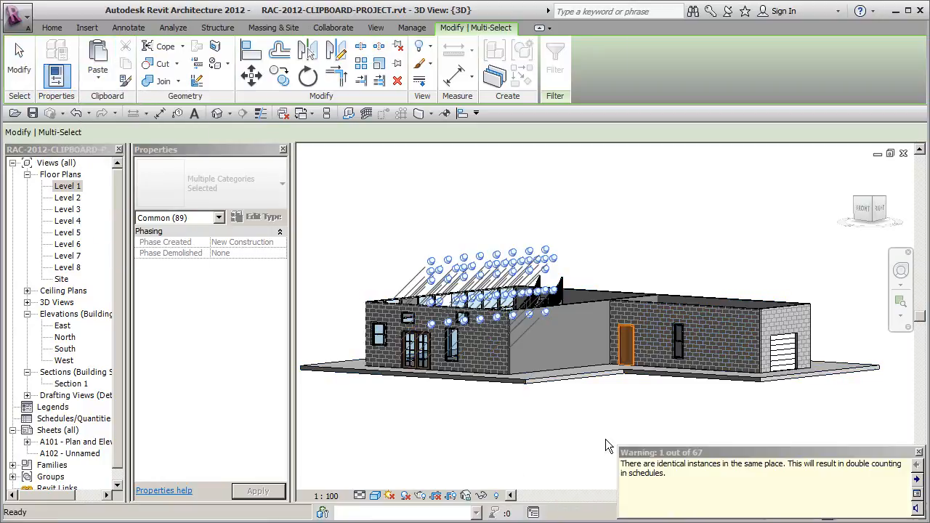
# Clear the selection and undo the aligned paste of the entire building with both floors
pyautogui.click(575, 427)
pyautogui.keyDown('shift'); pyautogui.moveTo(587, 427); pyautogui.dragTo(644, 451, button='middle'); pyautogui.keyUp('shift')
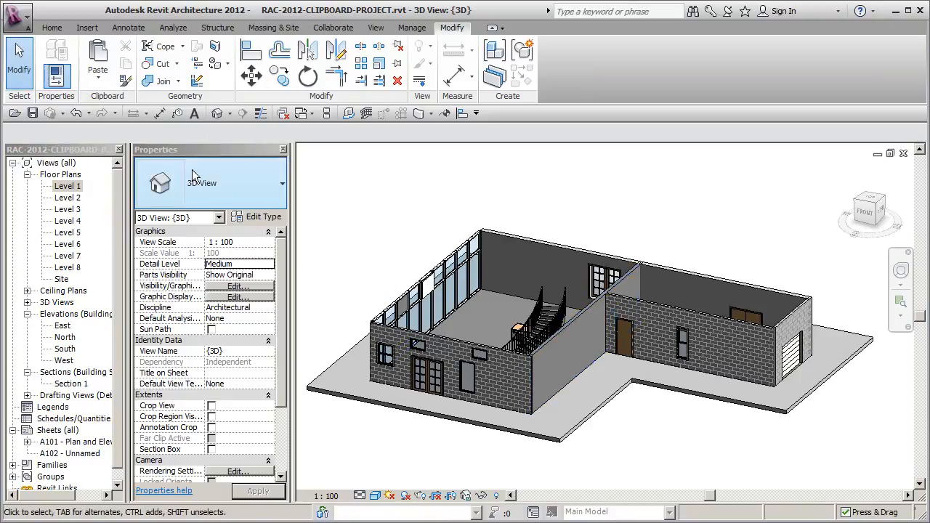
pyautogui.click(77, 112)
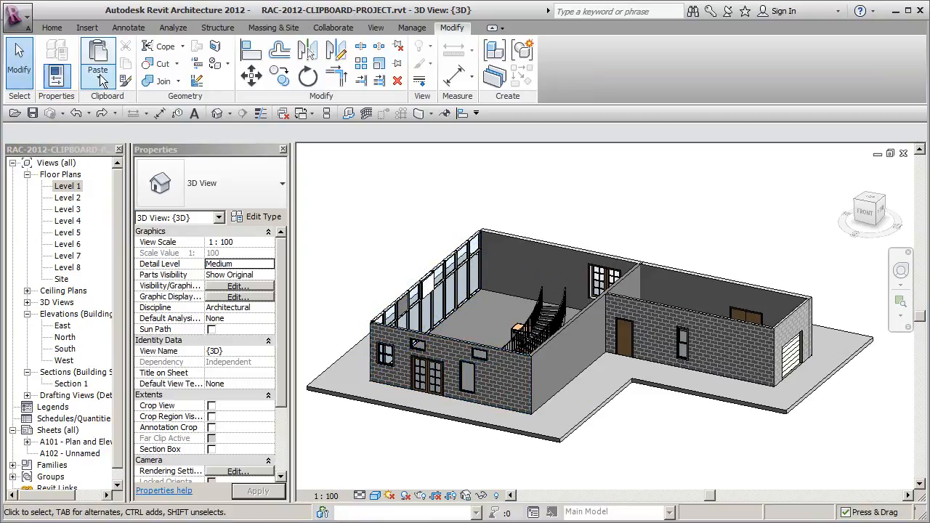
pyautogui.click(80, 115)
pyautogui.moveTo(589, 450)
pyautogui.mouseDown(button='middle')
pyautogui.moveTo(556, 441)
pyautogui.moveTo(583, 463)
pyautogui.mouseUp(button='middle')
pyautogui.click(102, 113)
pyautogui.keyDown('shift'); pyautogui.moveTo(686, 421); pyautogui.dragTo(745, 424, button='middle'); pyautogui.keyUp('shift')
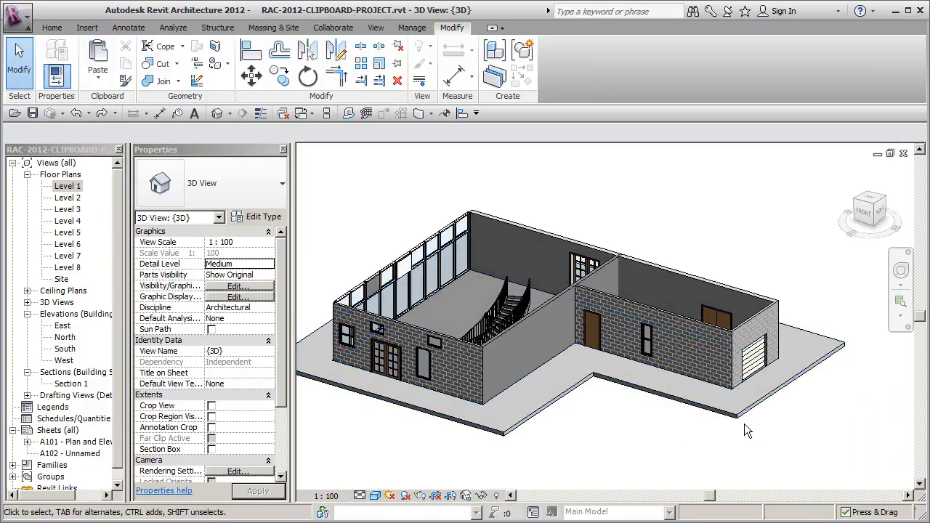
# Copy the building without its floor slabs to the clipboard and paste it aligned to the same place
pyautogui.moveTo(698, 458); pyautogui.dragTo(716, 464, button='middle')
pyautogui.keyDown('shift'); pyautogui.moveTo(441, 461); pyautogui.dragTo(555, 358, button='middle'); pyautogui.keyUp('shift')
pyautogui.moveTo(821, 213); pyautogui.dragTo(310, 326)
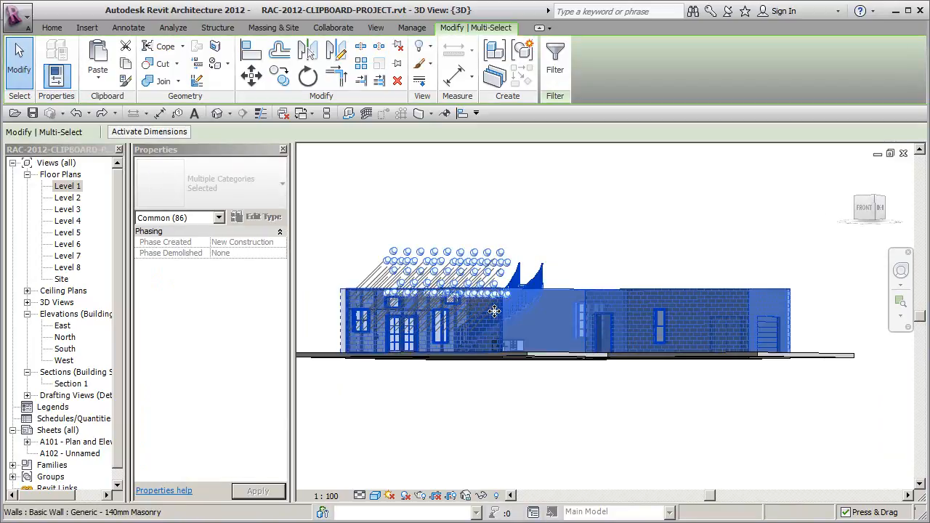
pyautogui.click(540, 228)
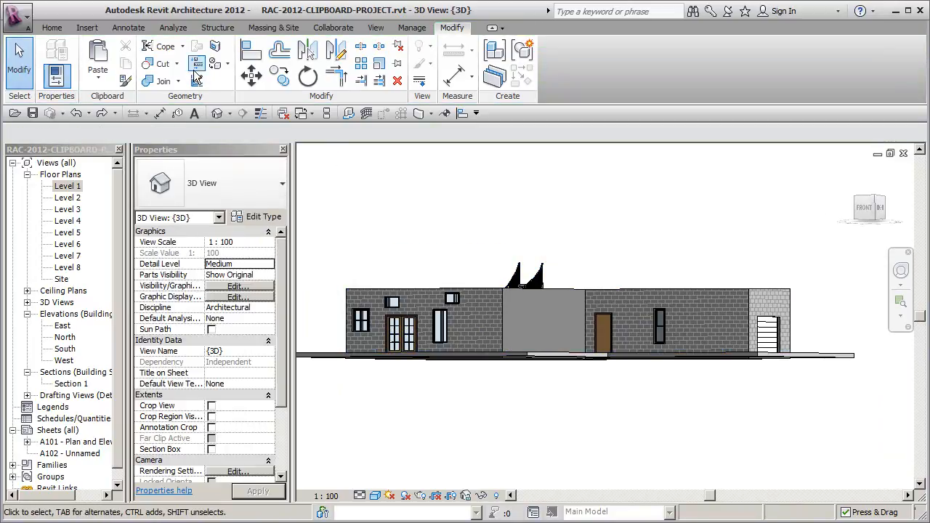
pyautogui.click(99, 73)
pyautogui.click(163, 222)
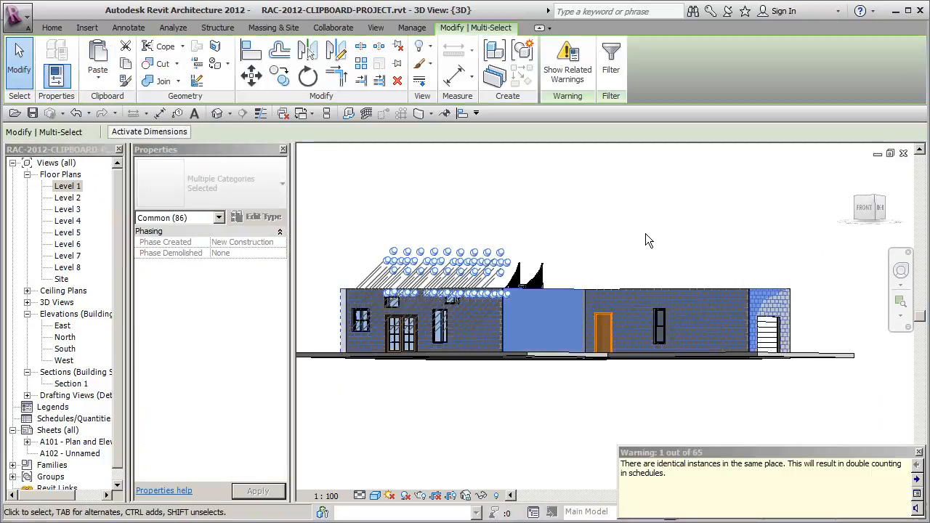
# Move the pasted building horizontally to the right in the South elevation, deleting the elements that block the move, and clear the selection
pyautogui.keyDown('shift'); pyautogui.moveTo(679, 283); pyautogui.dragTo(671, 423, button='middle'); pyautogui.keyUp('shift')
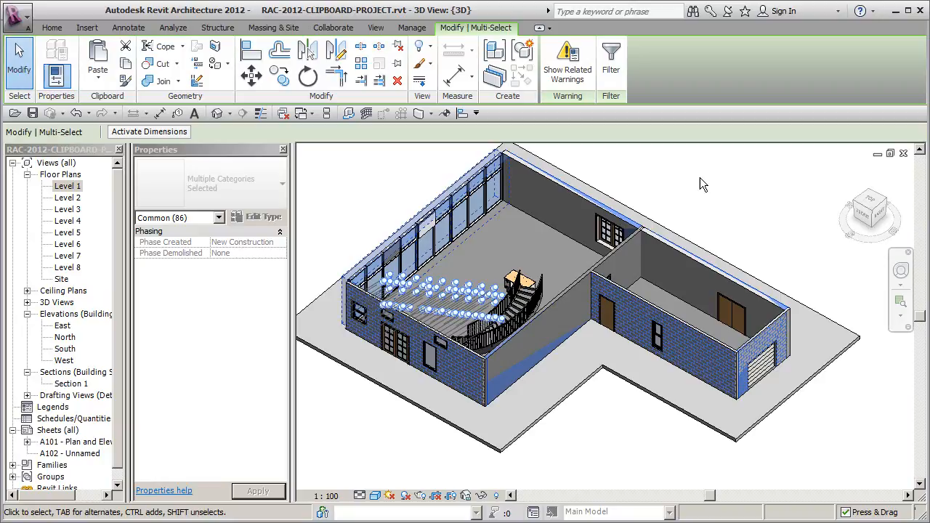
pyautogui.doubleClick(66, 349)
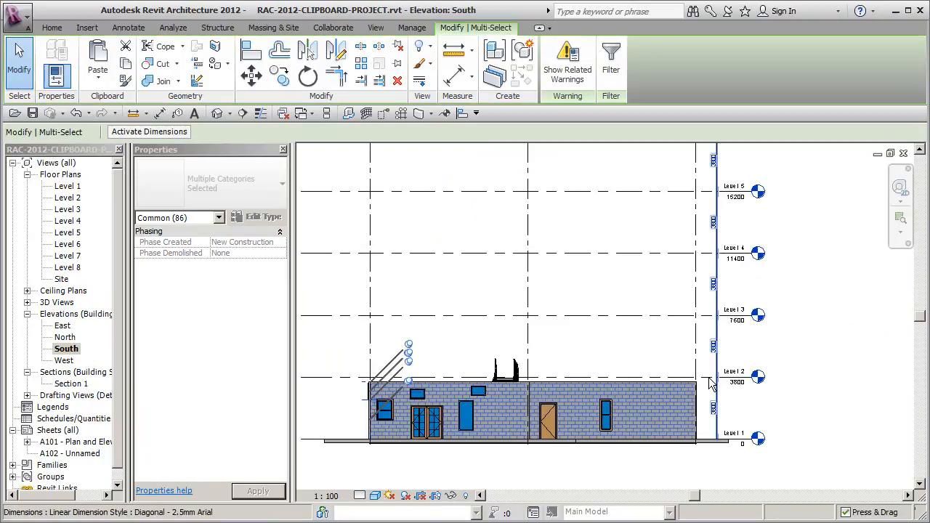
pyautogui.click(252, 77)
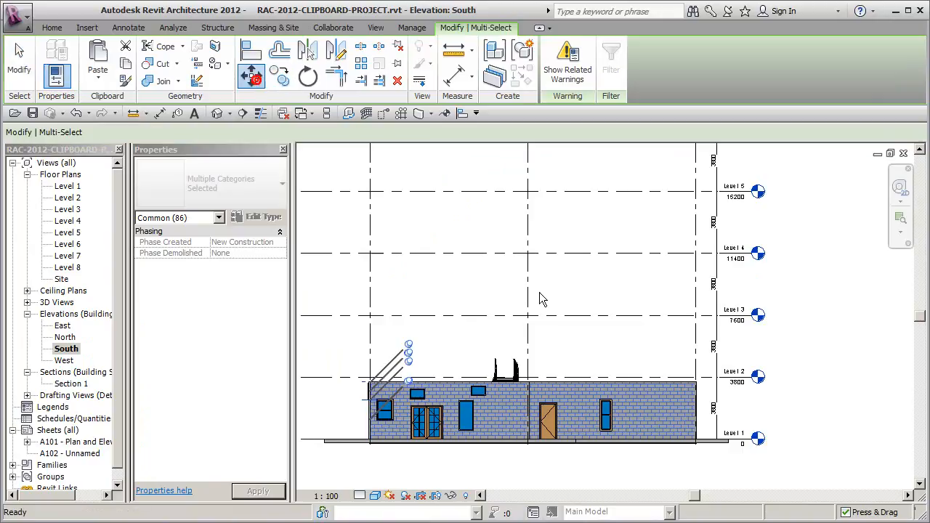
pyautogui.click(741, 438)
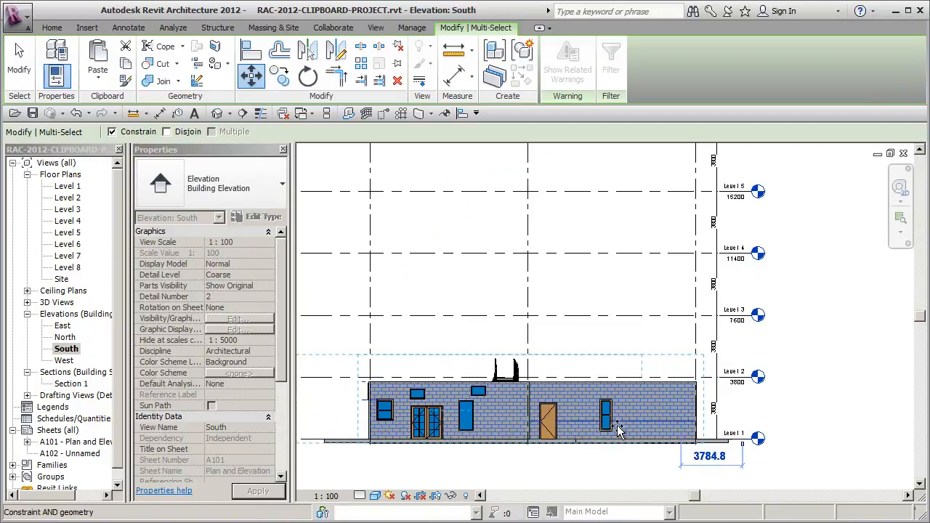
pyautogui.scroll(-1, 508, 433)
pyautogui.scroll(-1, 508, 433)
pyautogui.click(799, 435)
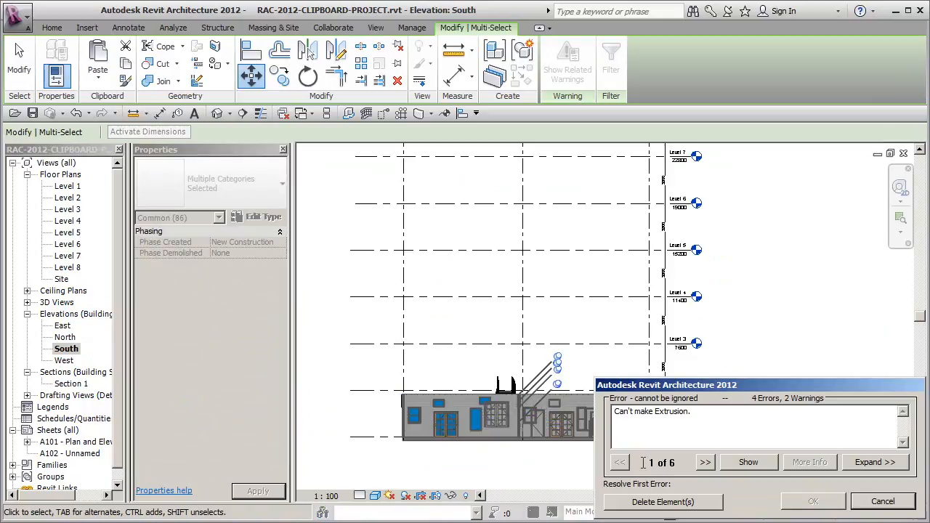
pyautogui.click(686, 502)
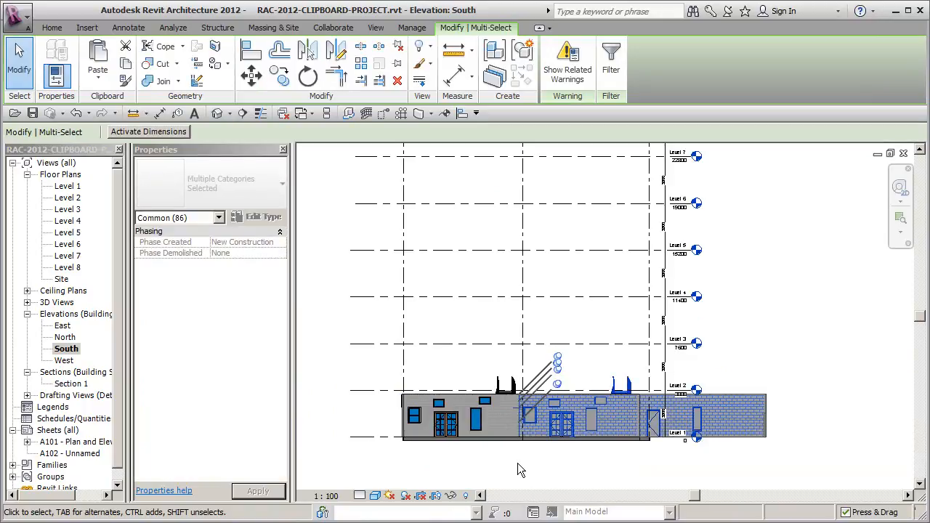
pyautogui.click(517, 463)
# Return to the 3D view and undo the move and the paste of the duplicate building
pyautogui.click(218, 113)
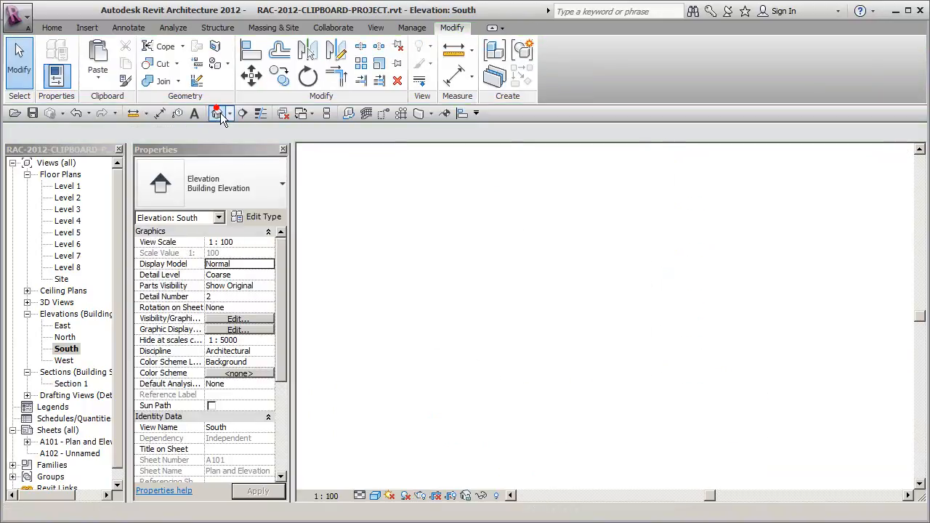
pyautogui.keyDown('shift'); pyautogui.moveTo(552, 363); pyautogui.dragTo(568, 390, button='middle'); pyautogui.keyUp('shift')
pyautogui.click(78, 114)
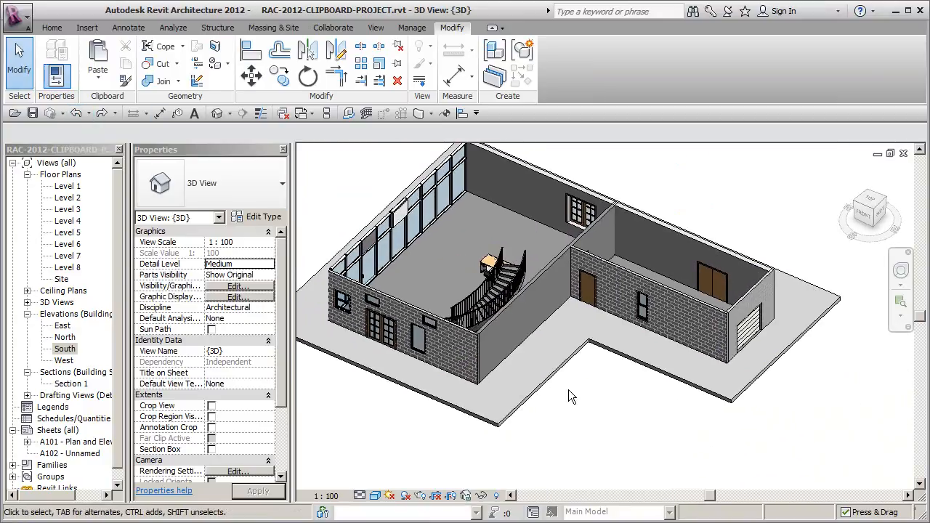
pyautogui.click(77, 113)
pyautogui.keyDown('shift'); pyautogui.moveTo(647, 459); pyautogui.dragTo(723, 460, button='middle'); pyautogui.keyUp('shift')
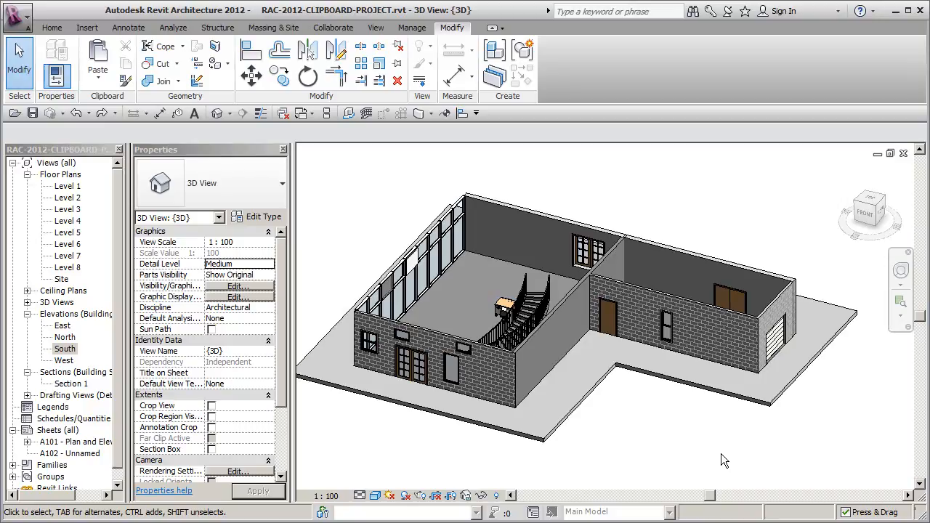
pyautogui.click(98, 73)
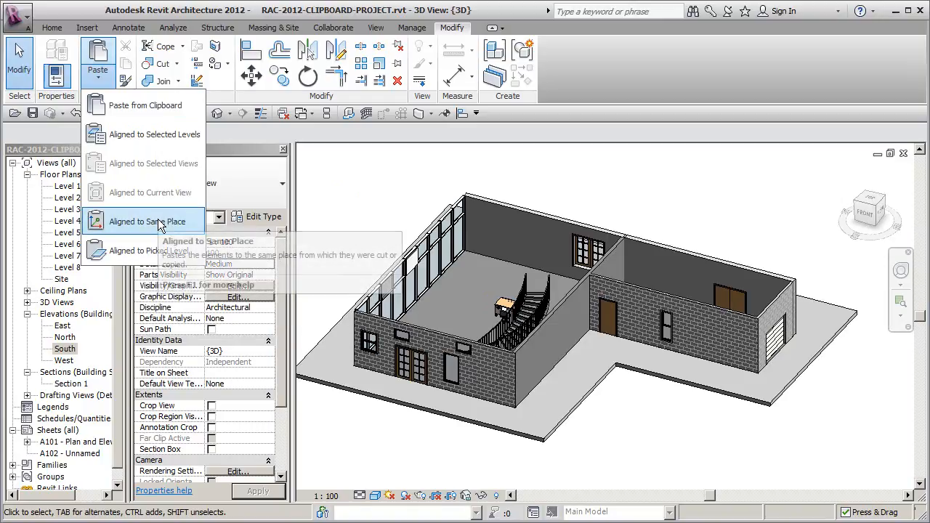
pyautogui.click(388, 135)
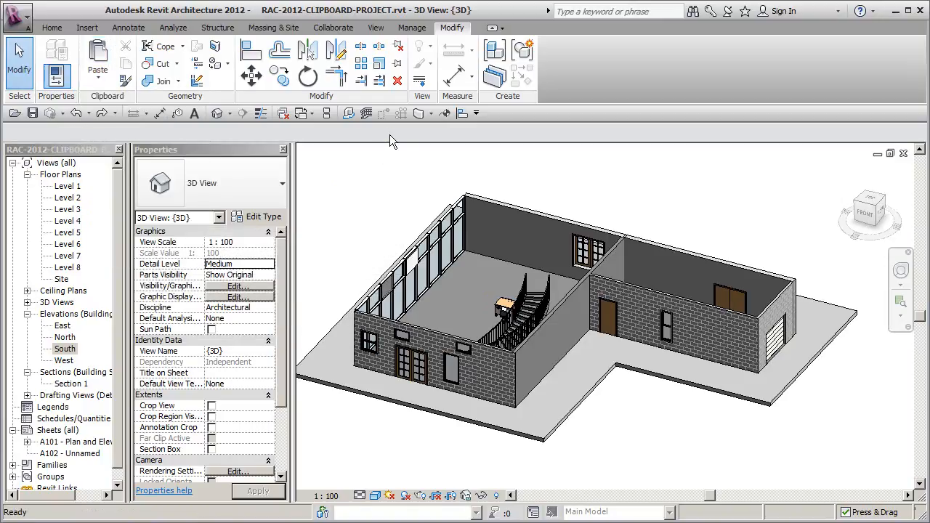